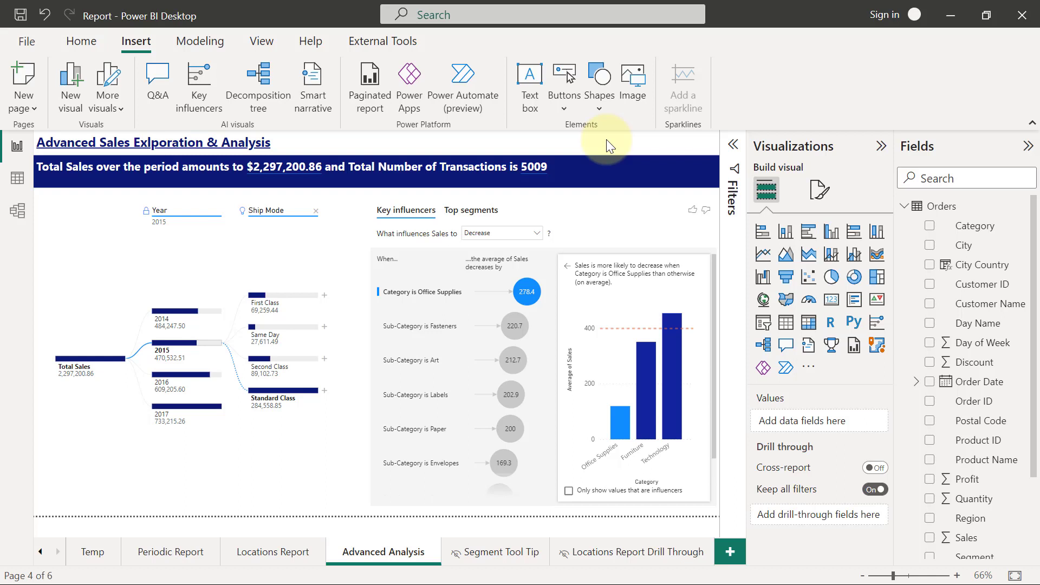
- Show the Bookmarks and Selection panes from the View tab, then collapse both beside the page
click(260, 35)
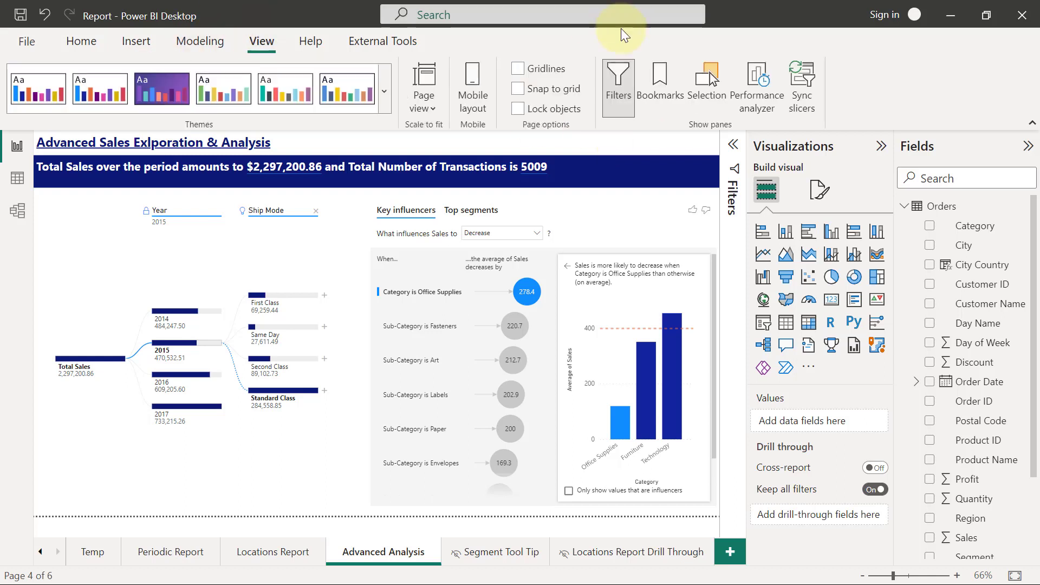
click(657, 75)
click(708, 80)
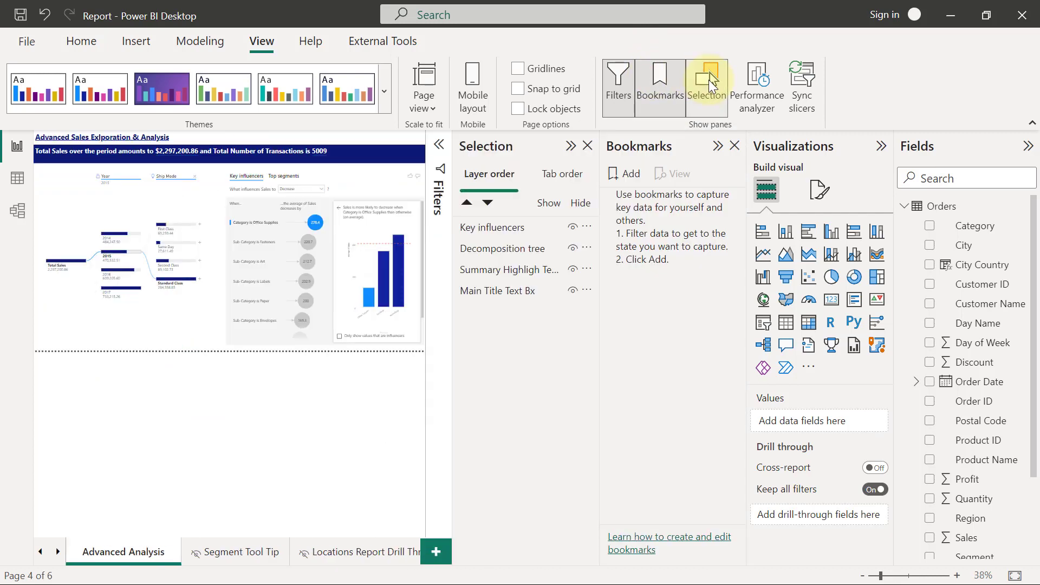
click(717, 147)
click(689, 146)
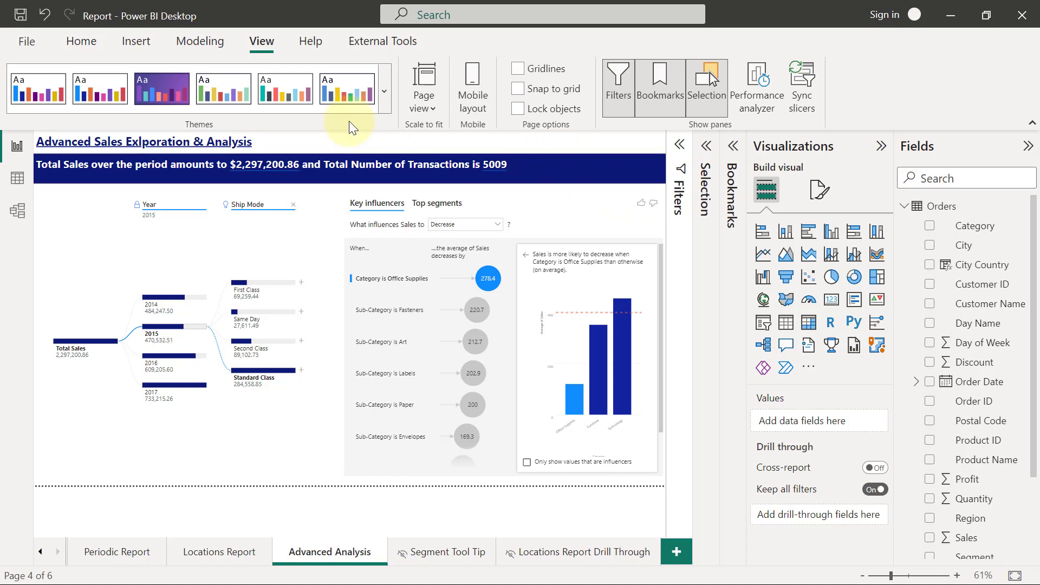
- Insert a blank button and drag it to the right end of the total sales banner
click(130, 41)
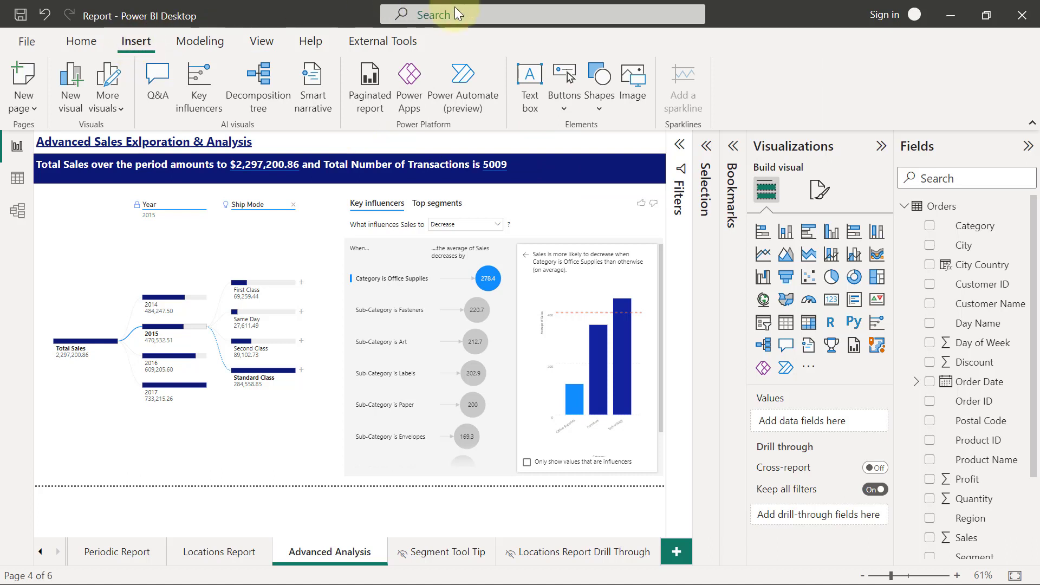
click(561, 109)
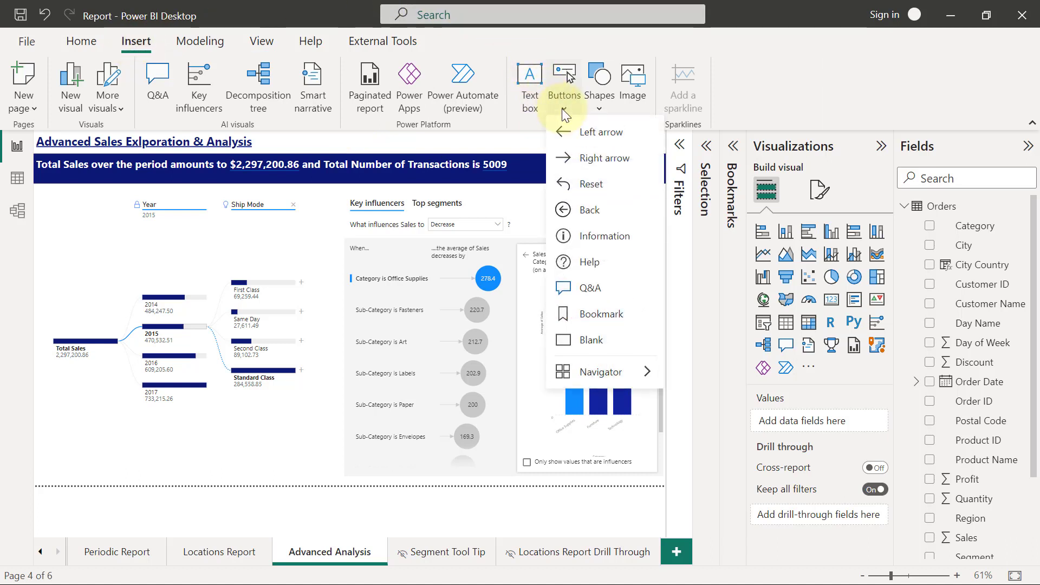
click(590, 343)
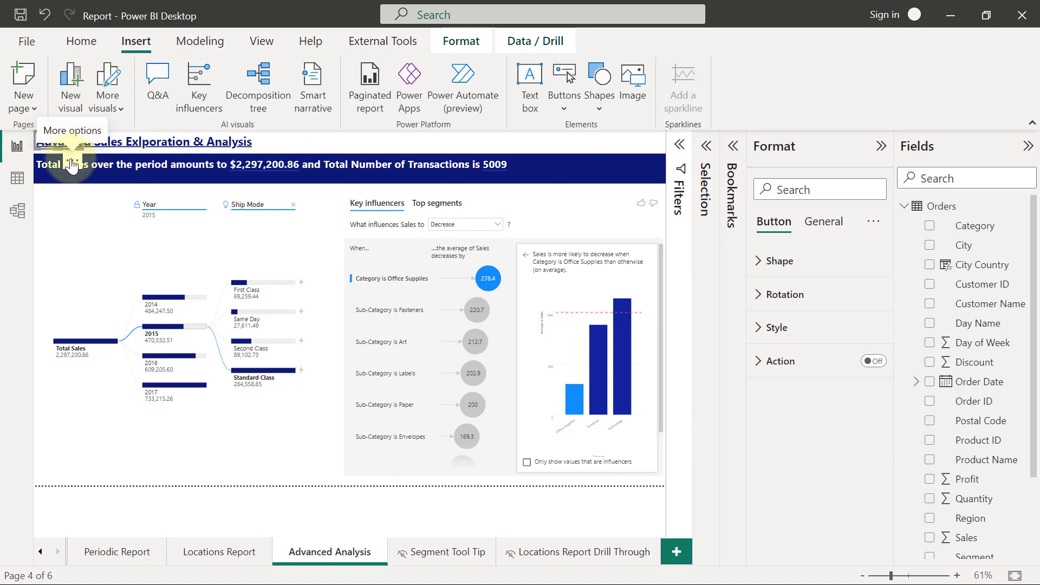
drag(72, 163, 628, 168)
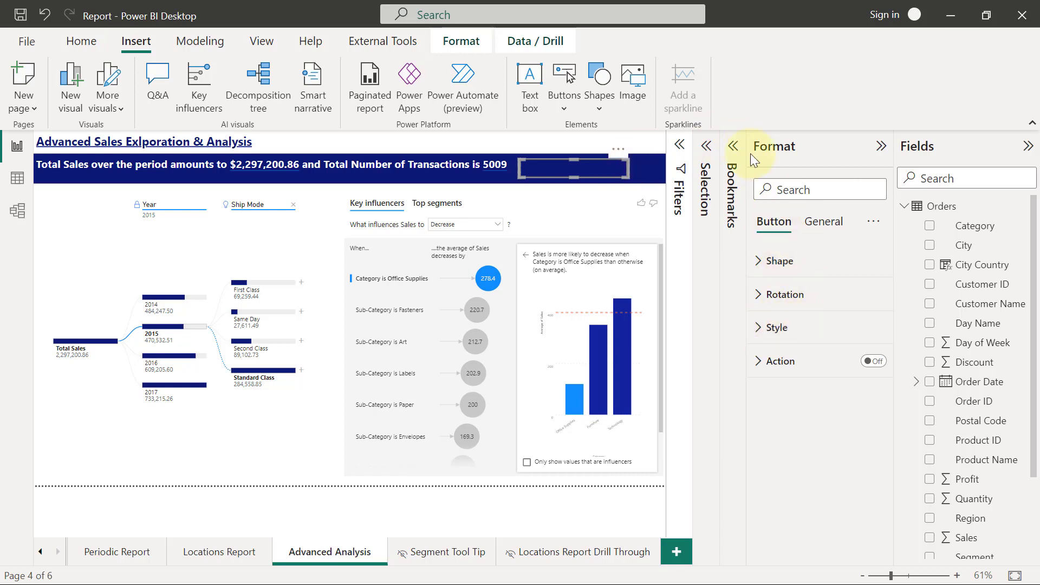
- Turn on the button's text and enter 'Ask your own Question'
click(760, 330)
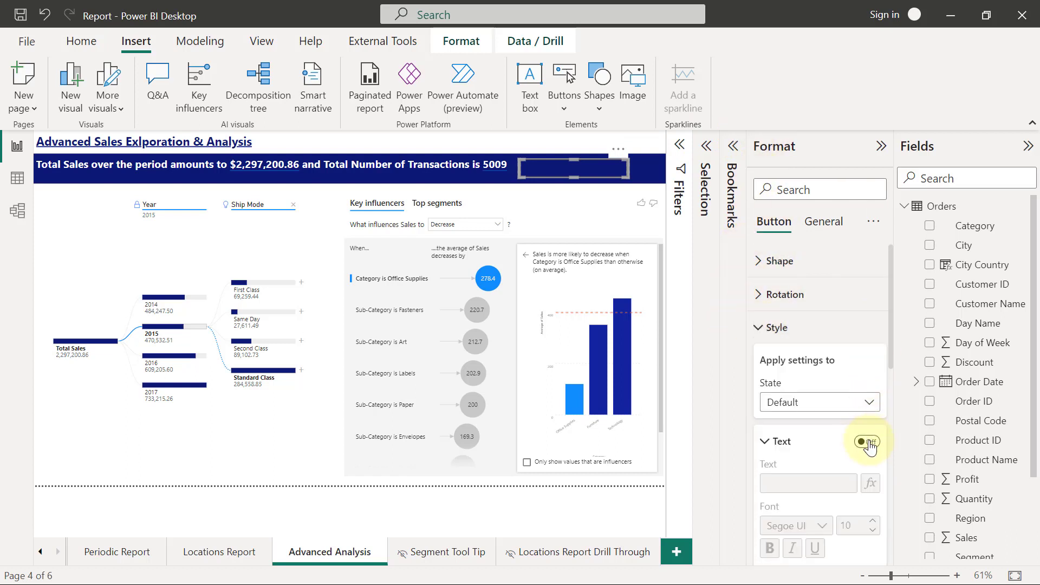
click(868, 443)
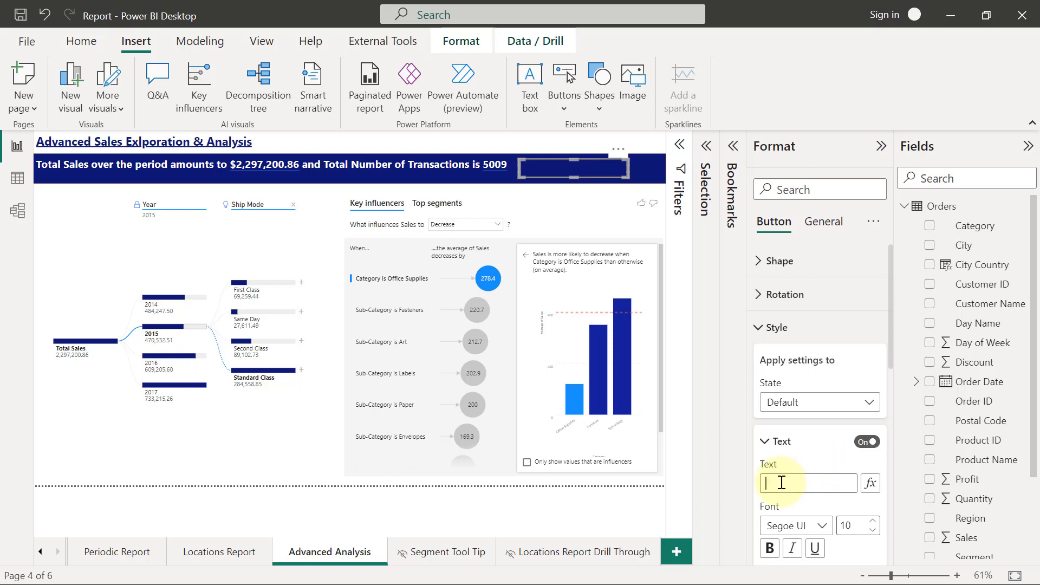
text(Ask your own Question)
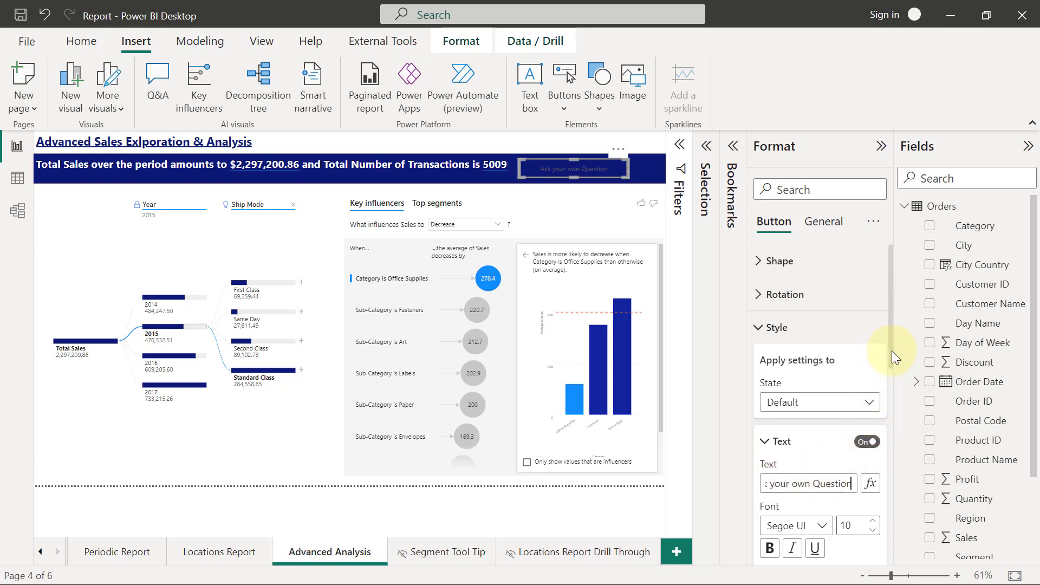
drag(892, 350, 888, 411)
- Make the button's font colour white and add a white border
click(792, 443)
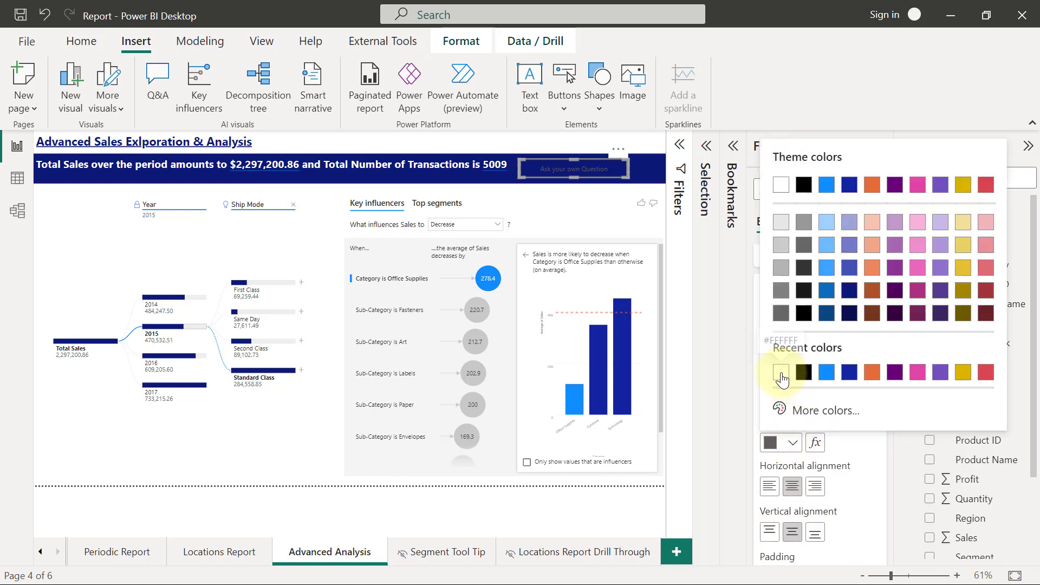
click(781, 372)
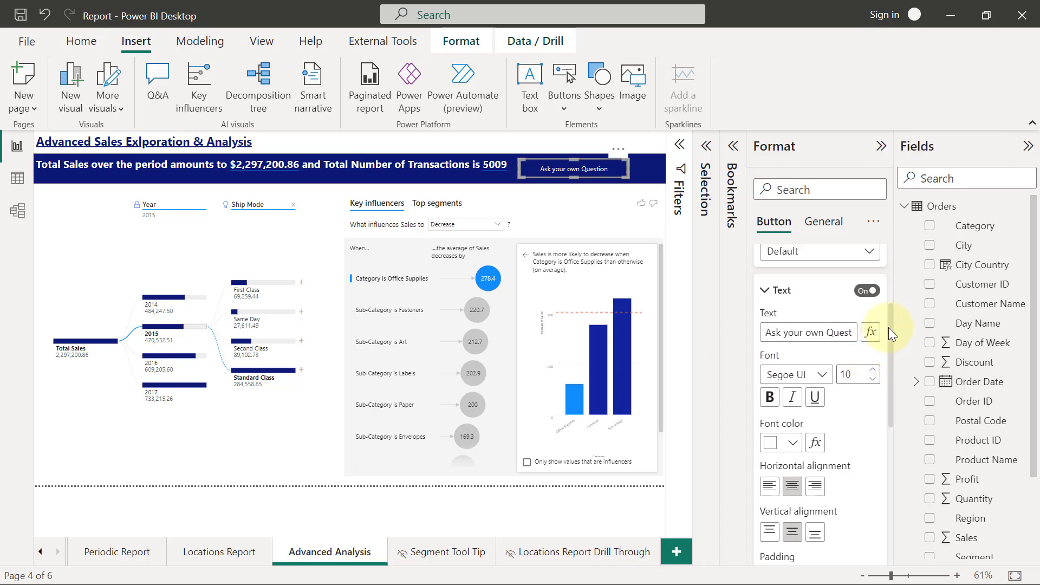
drag(892, 323, 881, 445)
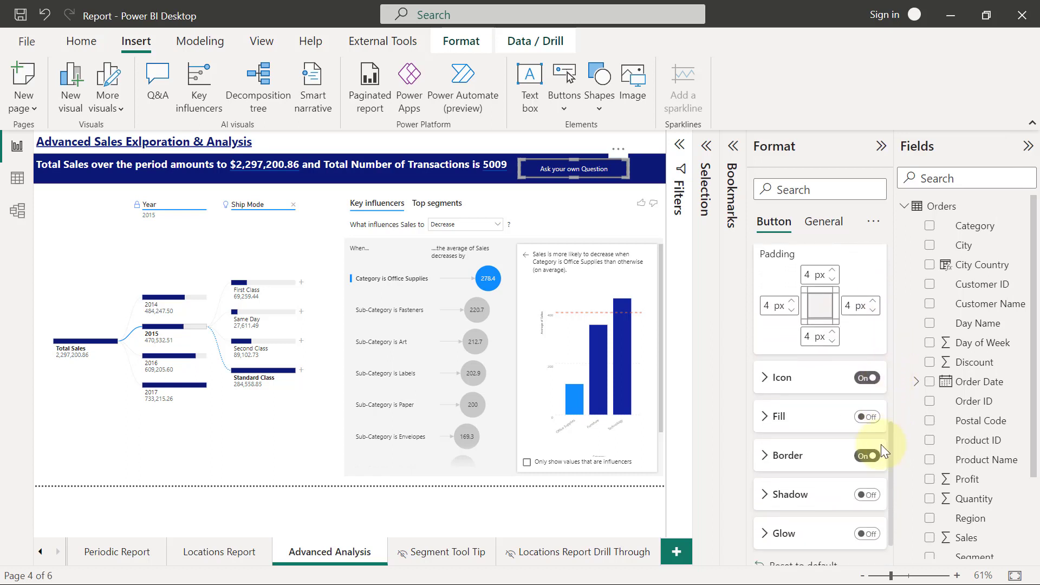
click(767, 456)
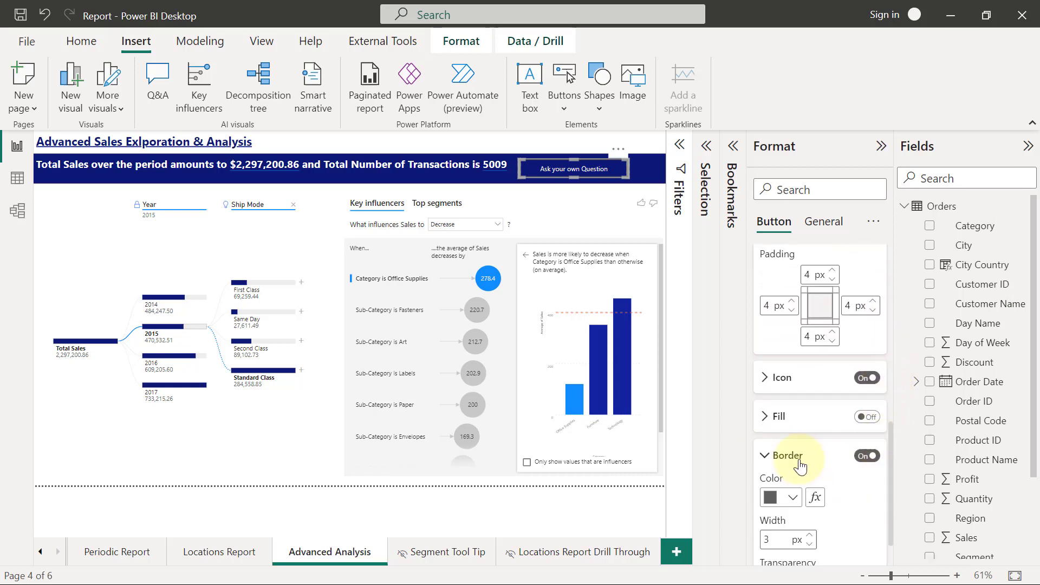
click(793, 498)
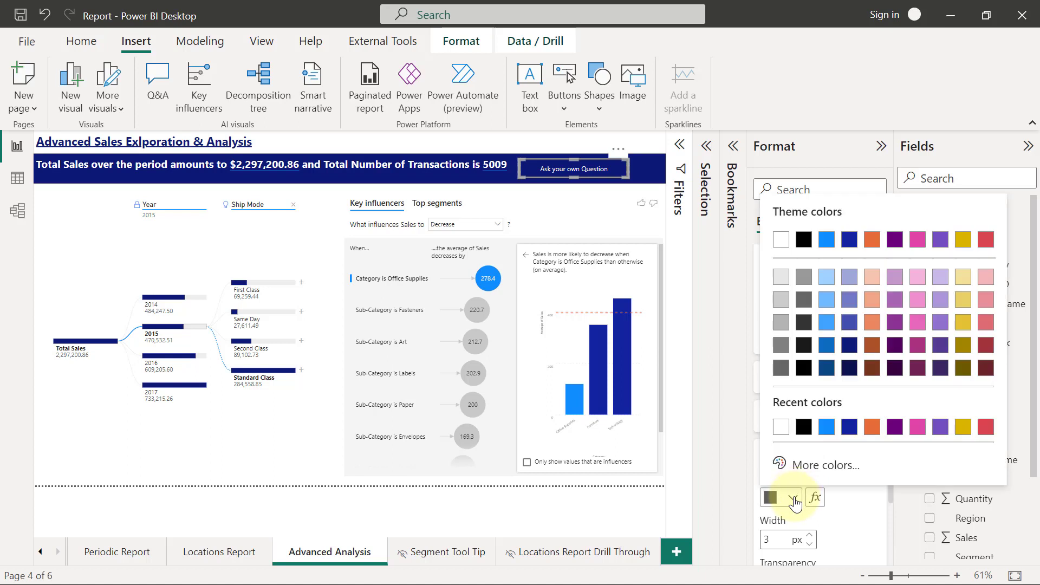
click(781, 429)
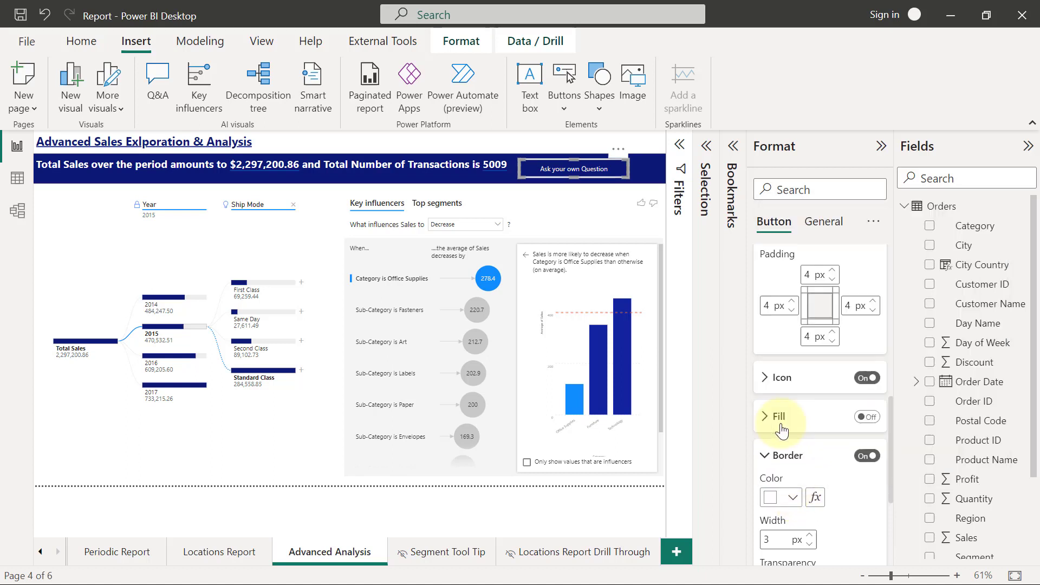
click(353, 482)
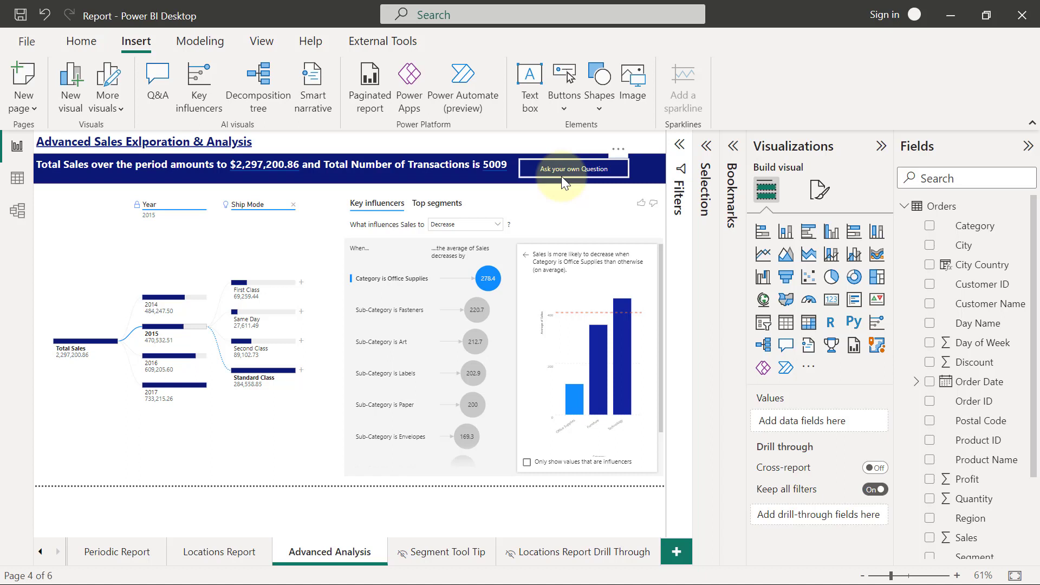
- Expand the Selection pane to list the page's layers
click(707, 146)
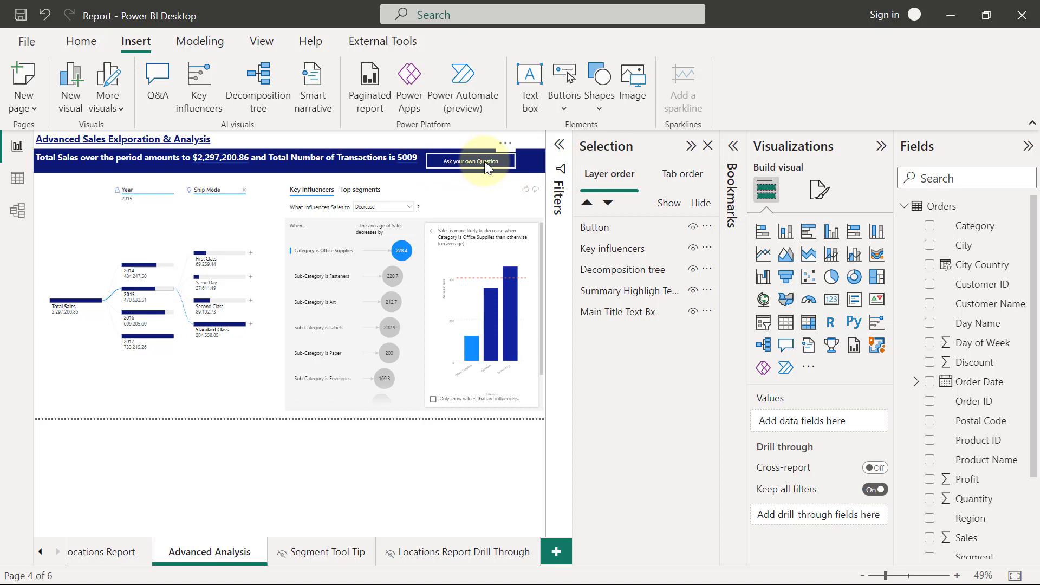
- Duplicate the Ask your own Question button with copy and paste
click(445, 161)
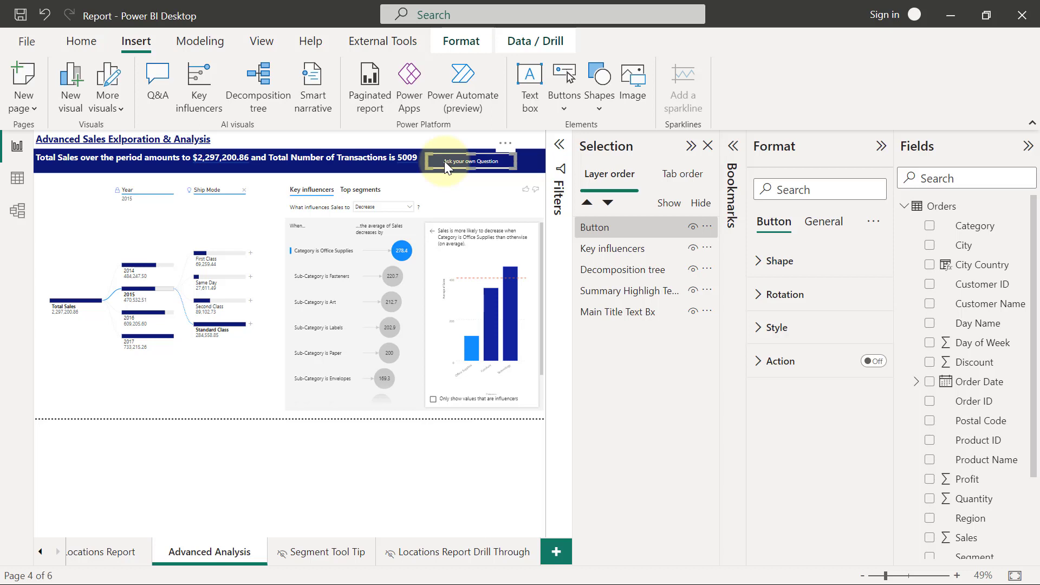
key(ctrl+c)
key(ctrl+v)
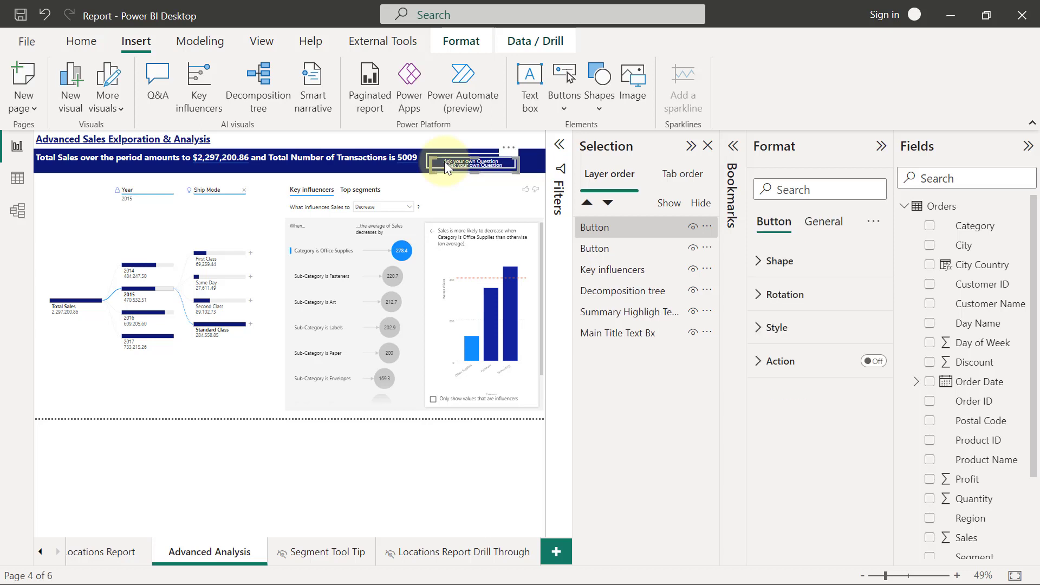
- Rename the top Button layer to 'Go back to default'
click(610, 228)
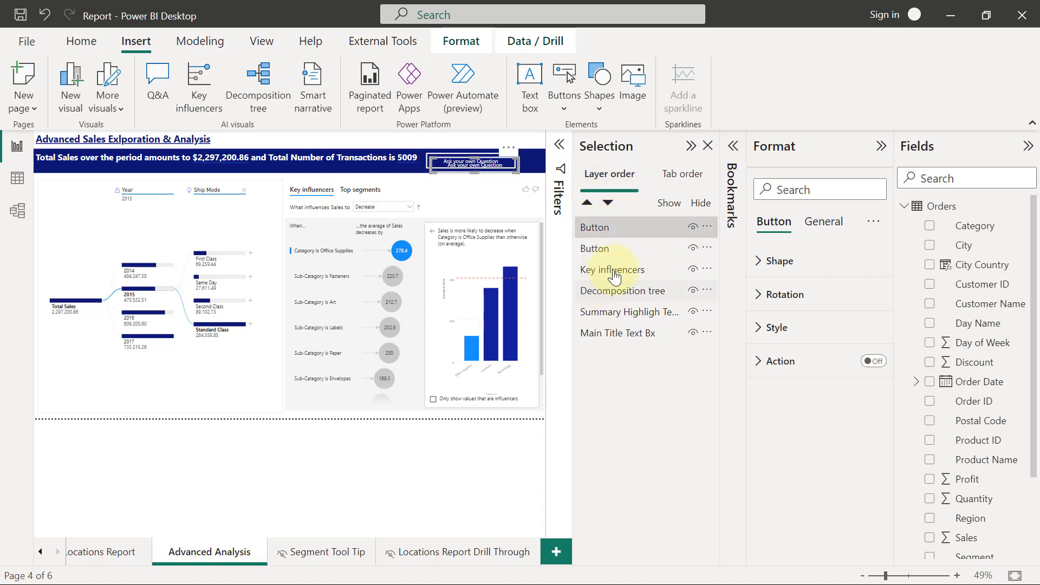
click(615, 226)
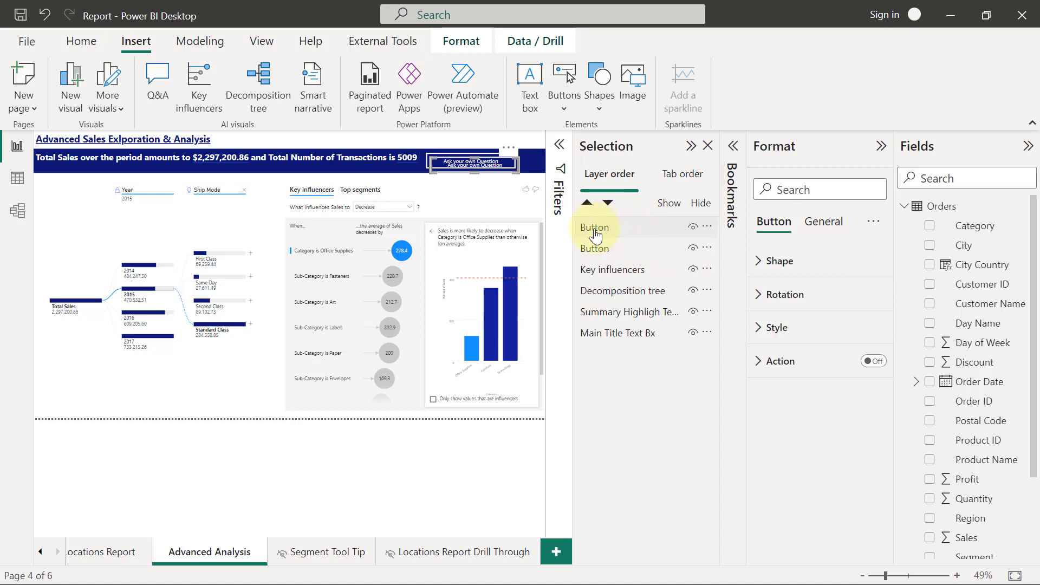
double_click(595, 230)
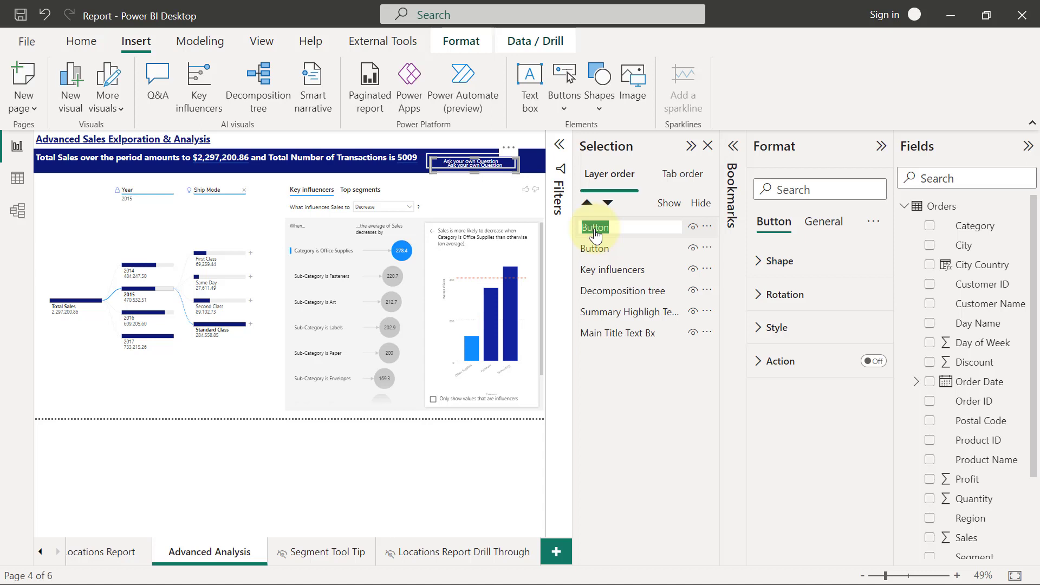
text(Go back to default)
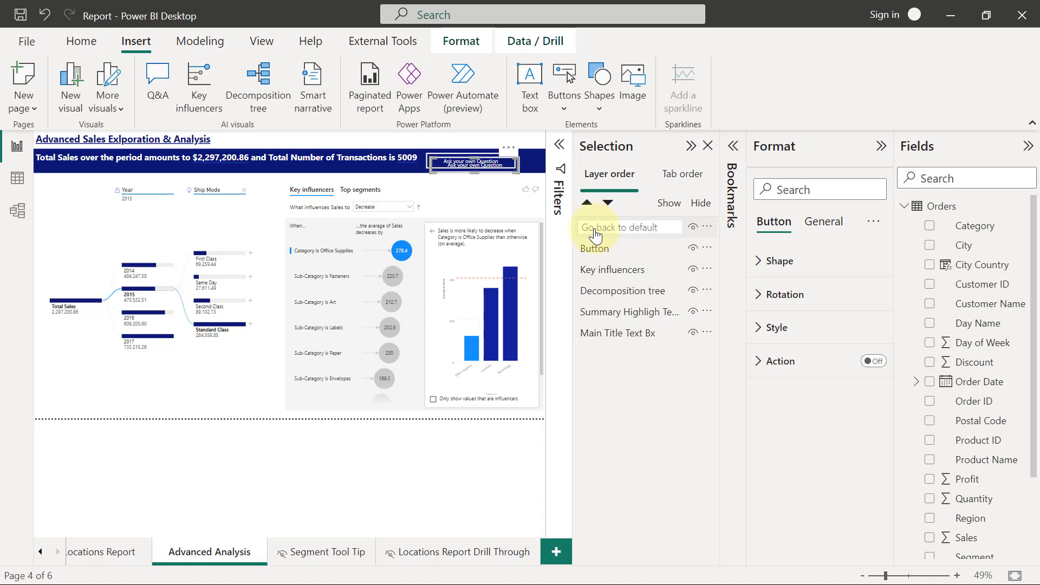
key(Return)
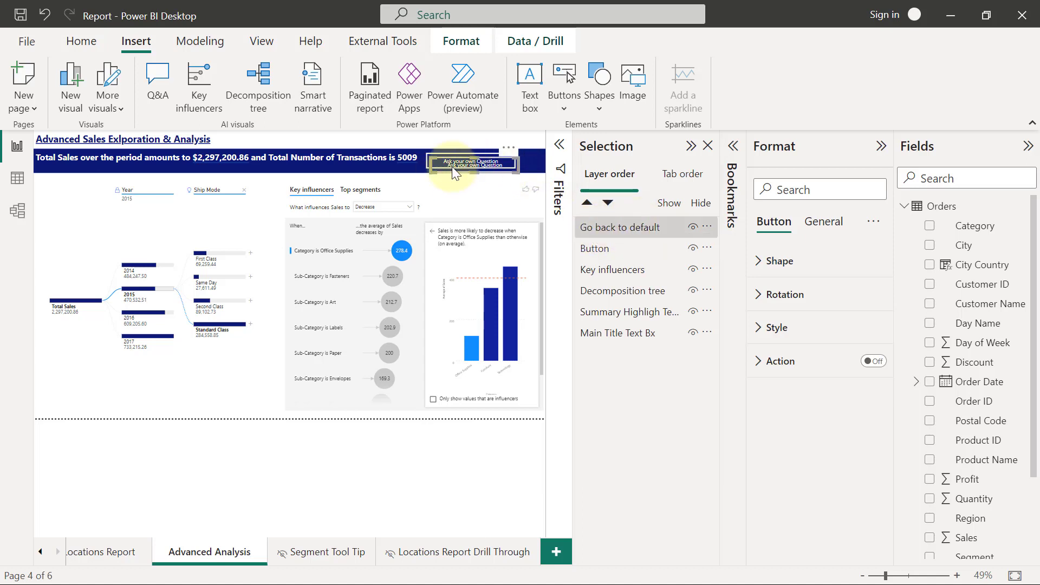
- Change the duplicate's text to 'Back to default' and stack it over the Ask your own Question button
click(761, 329)
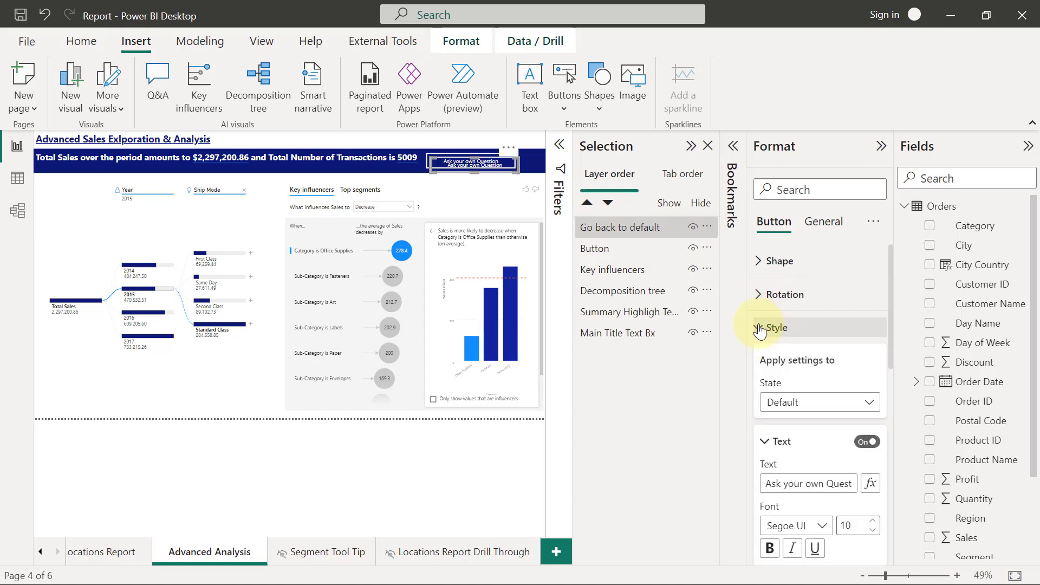
click(797, 482)
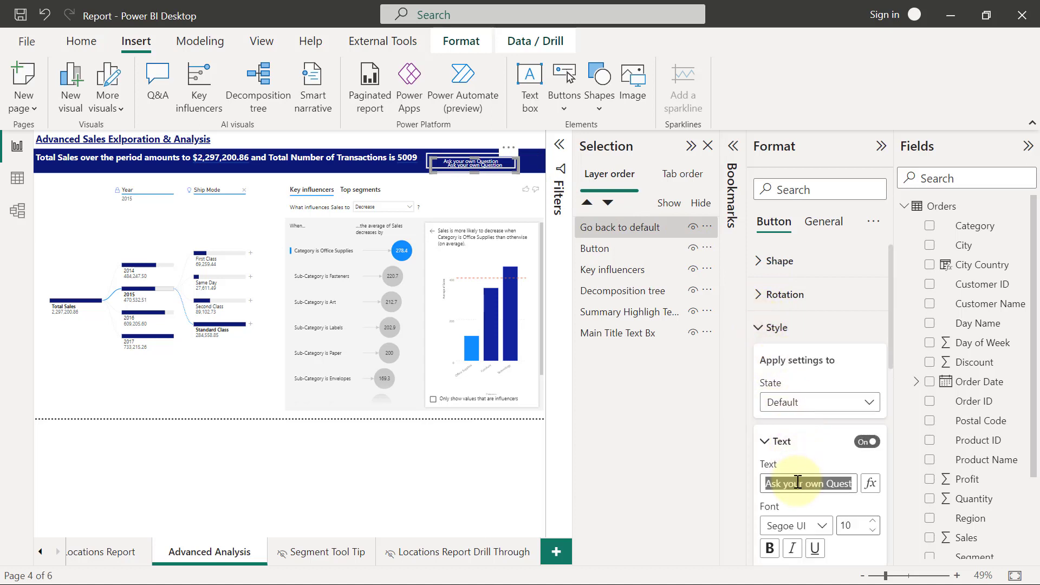
text(Back to)
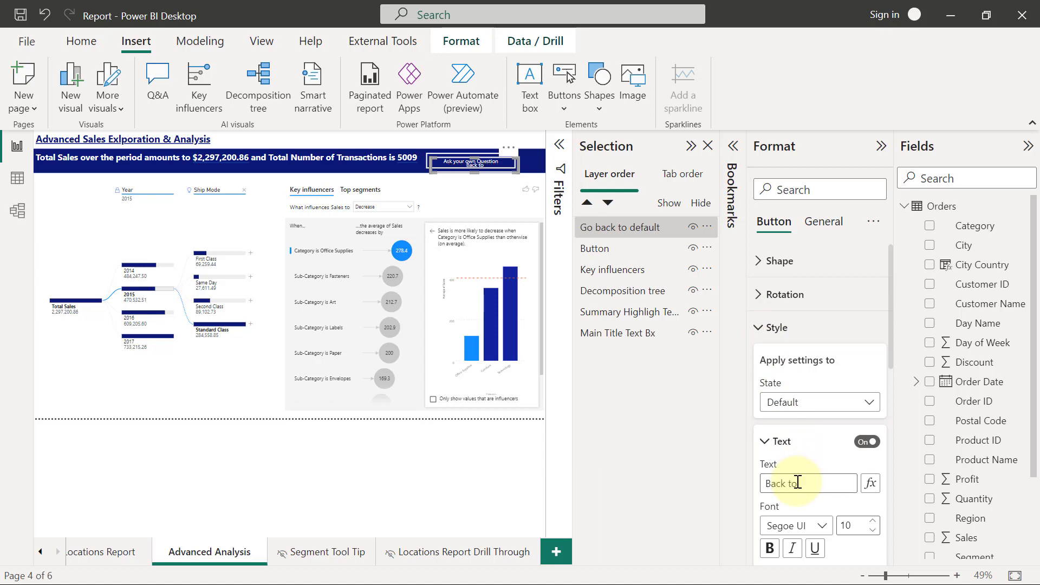
text( default)
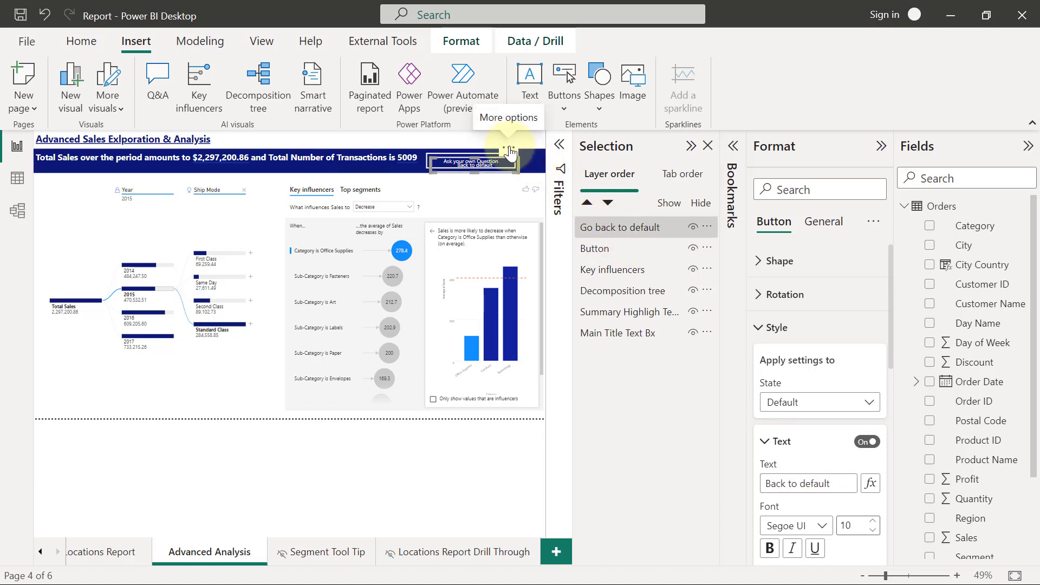
drag(511, 153, 507, 142)
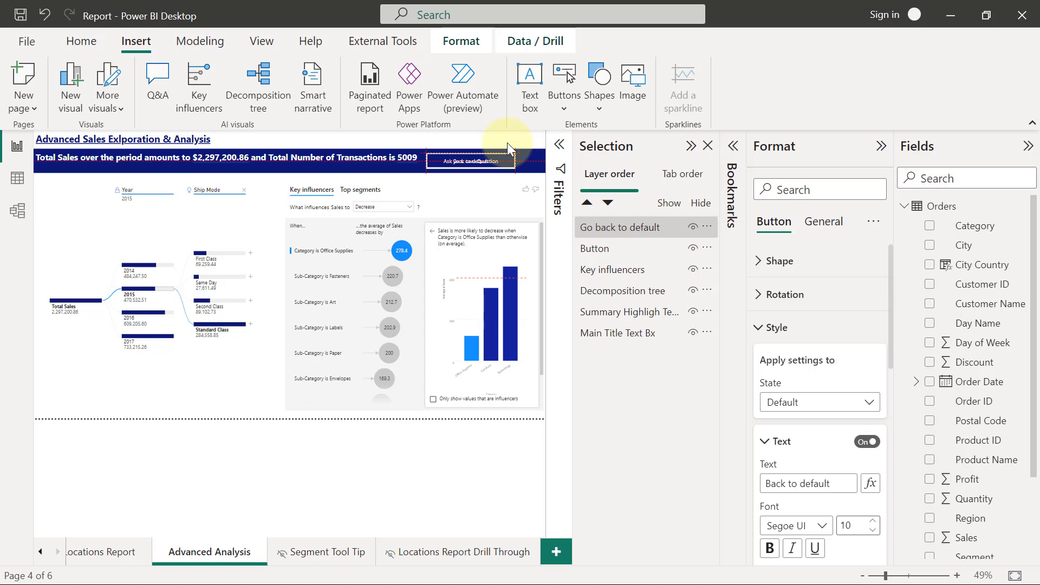
drag(507, 142, 507, 141)
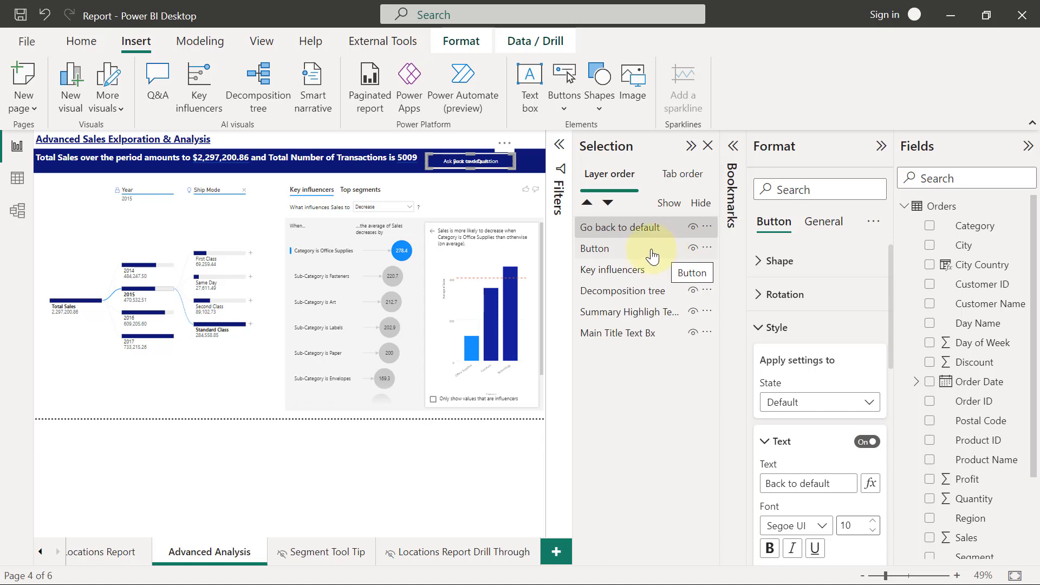
- Hide the question button, rename its layer 'Ask question button', and hide Key influencers and Decomposition tree
click(693, 250)
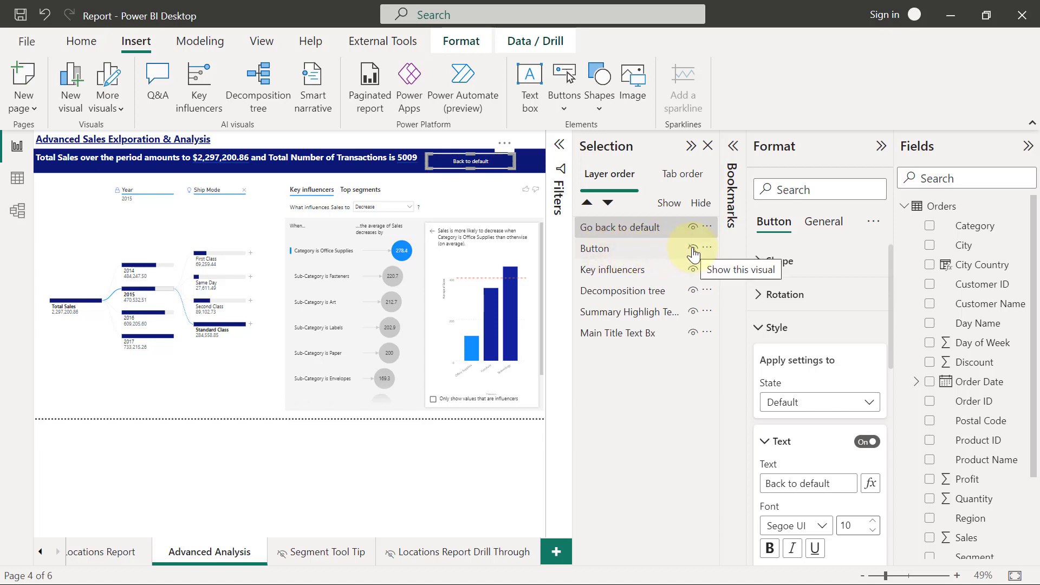
double_click(596, 249)
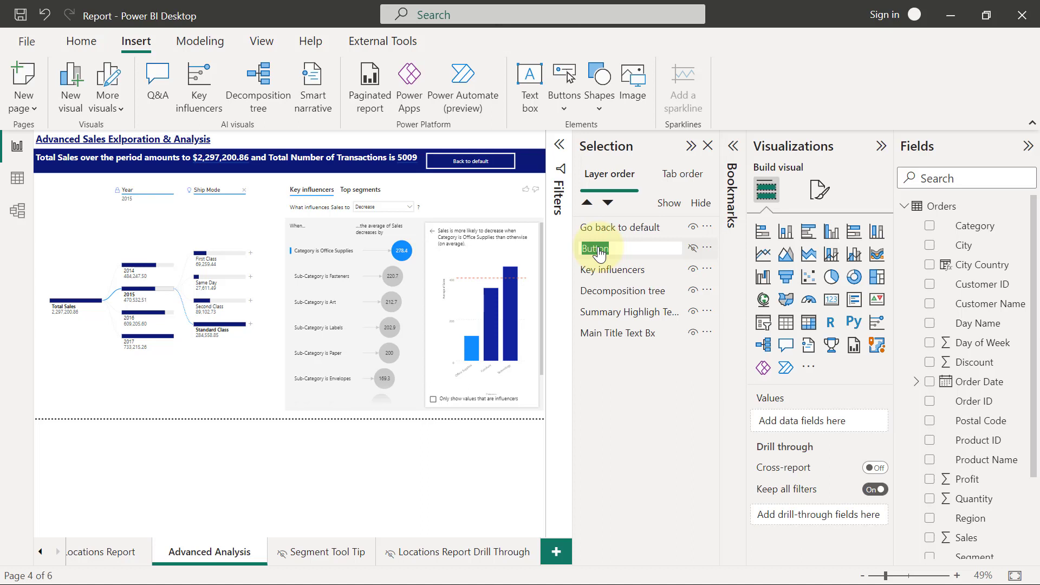
text(Aw)
key(BackSpace)
text(sk question button)
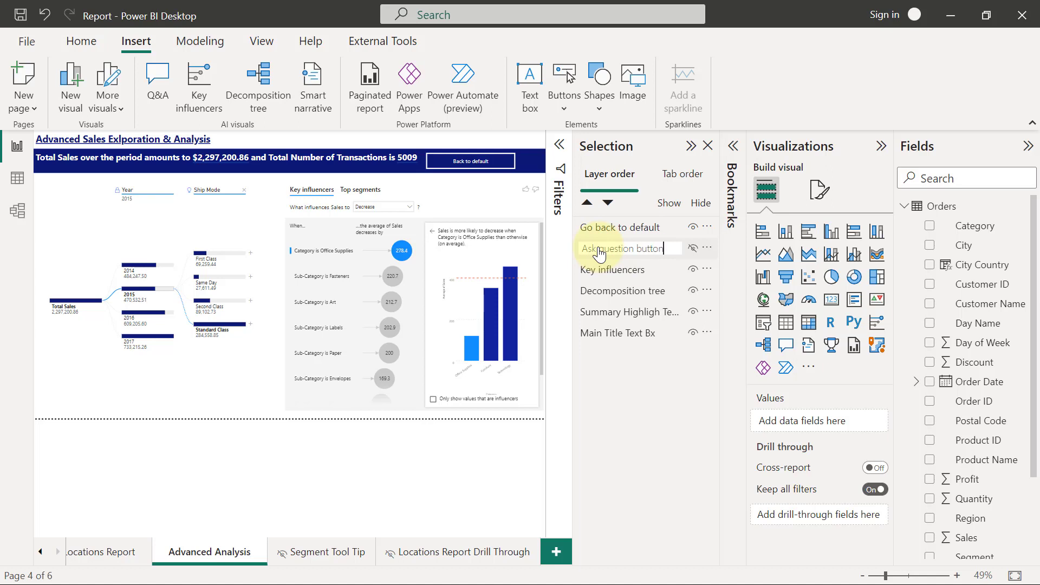
key(Return)
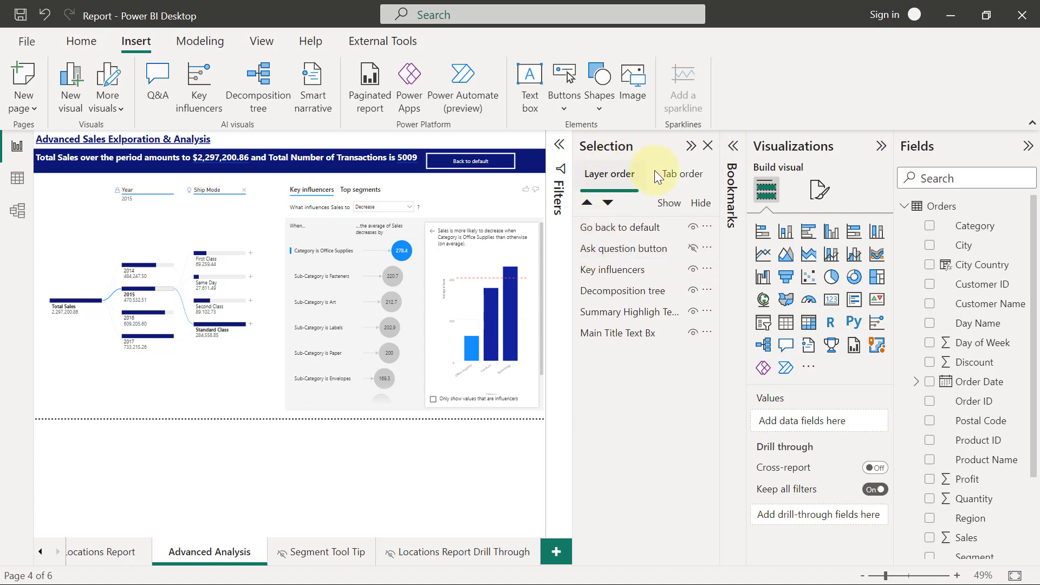
click(692, 270)
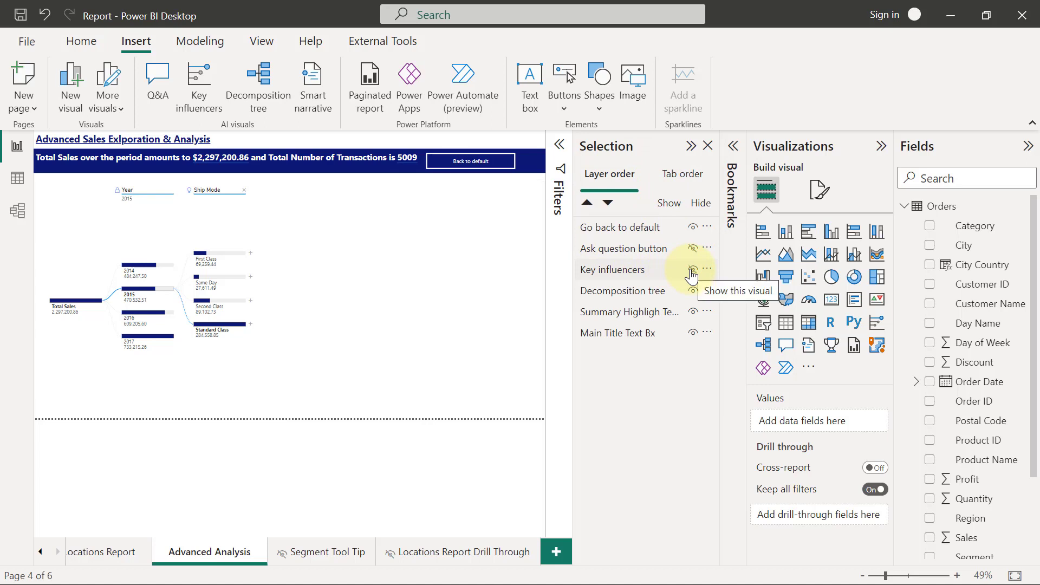
click(693, 291)
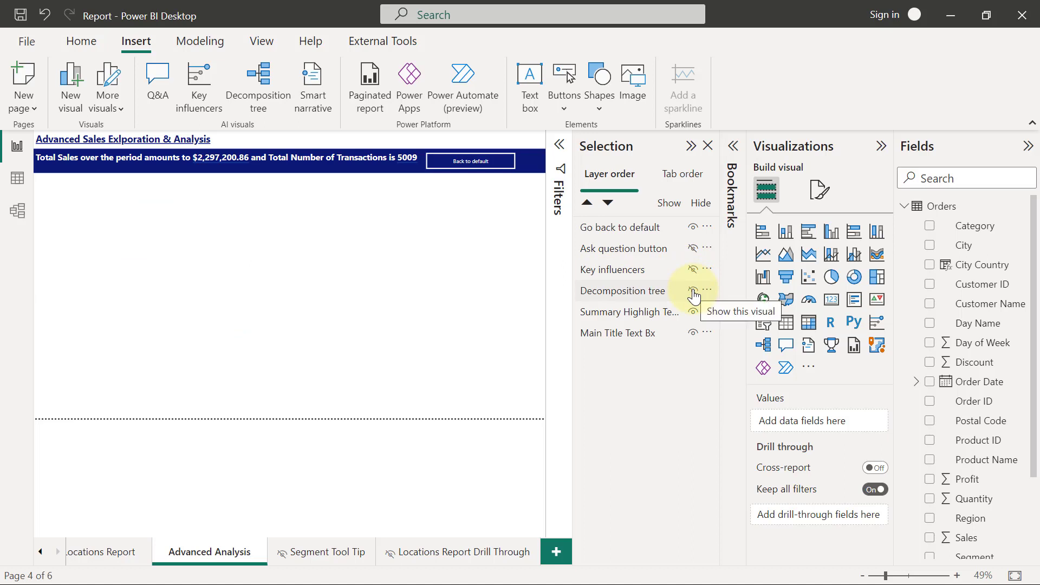
- Add a Q&A visual under the banner, widened and heightened across most of the page
click(787, 346)
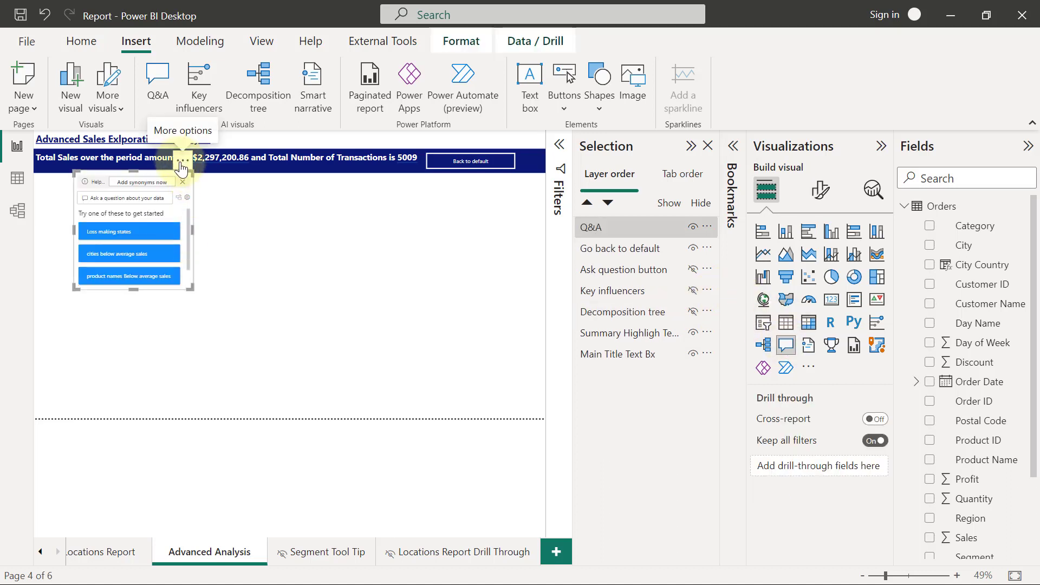
drag(181, 170, 149, 180)
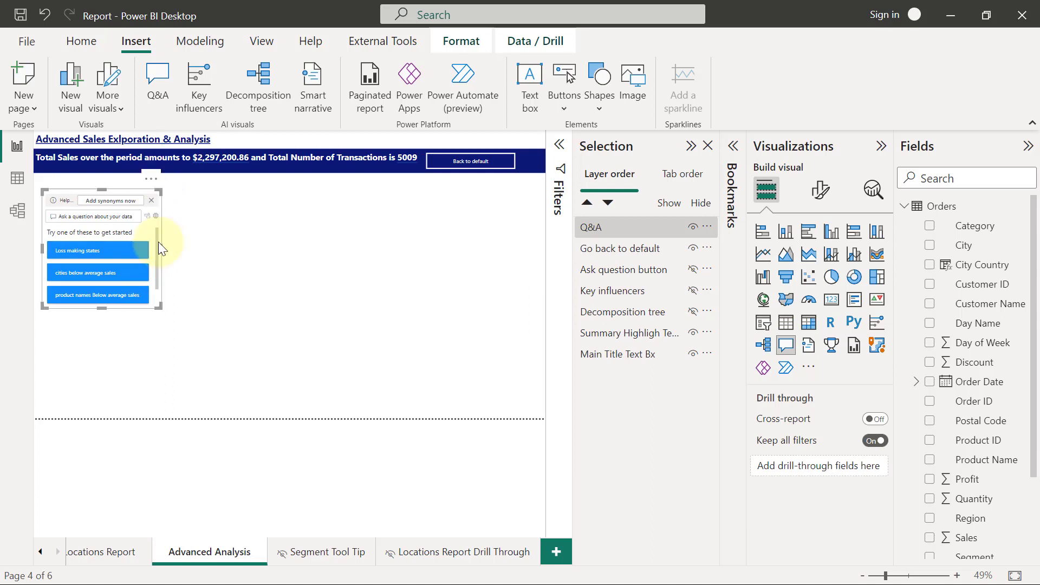
drag(159, 242, 528, 267)
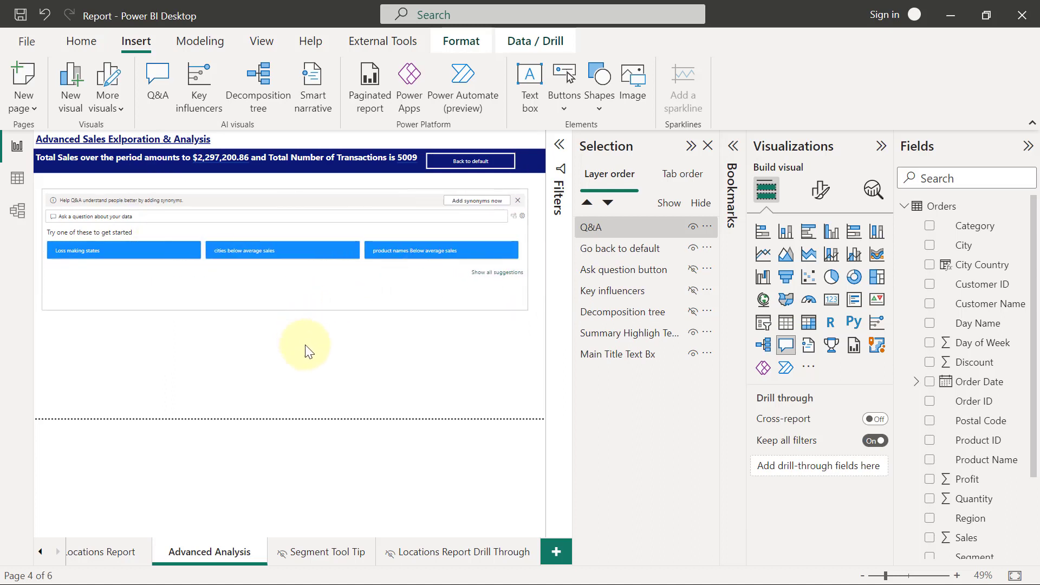
drag(306, 351, 310, 398)
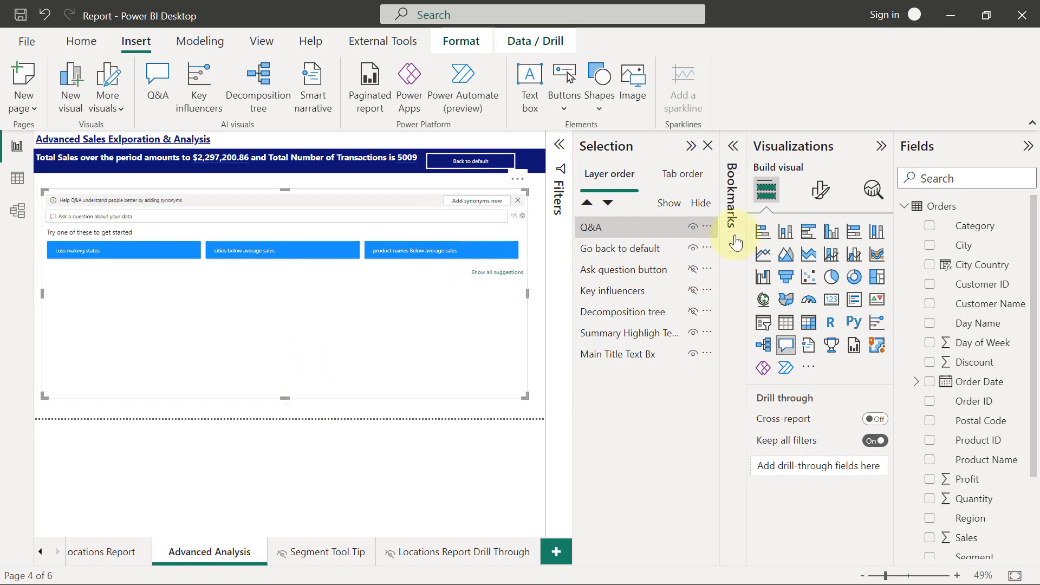
click(819, 189)
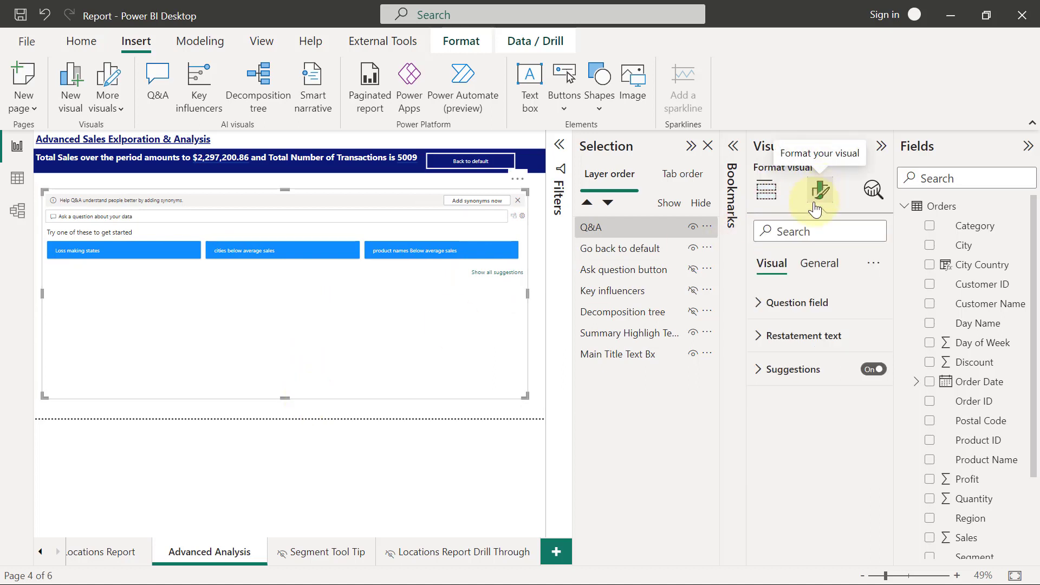
- Turn on the Shadow effect for the Q&A visual under General > Effects
click(819, 263)
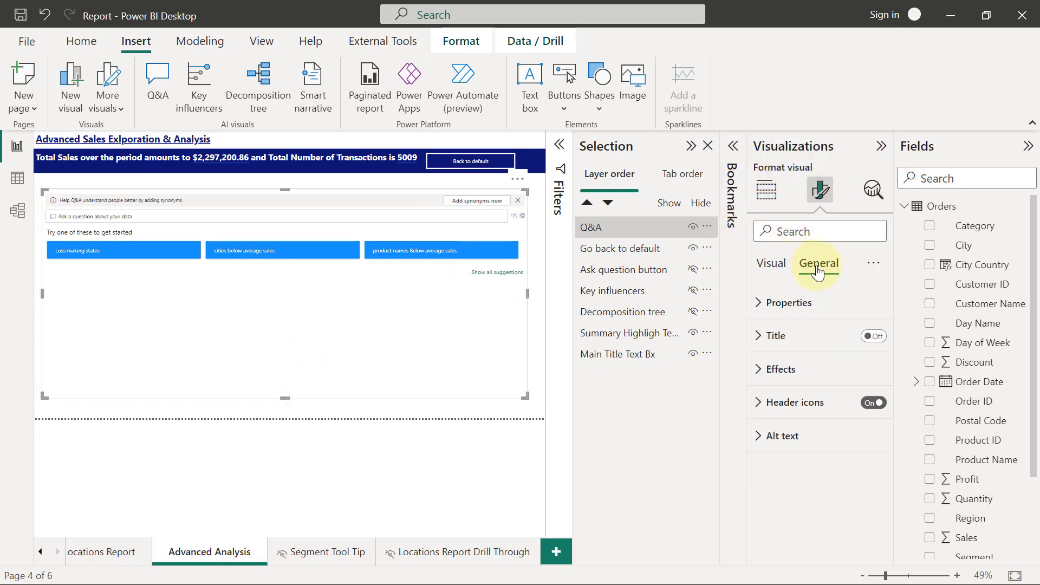
click(780, 370)
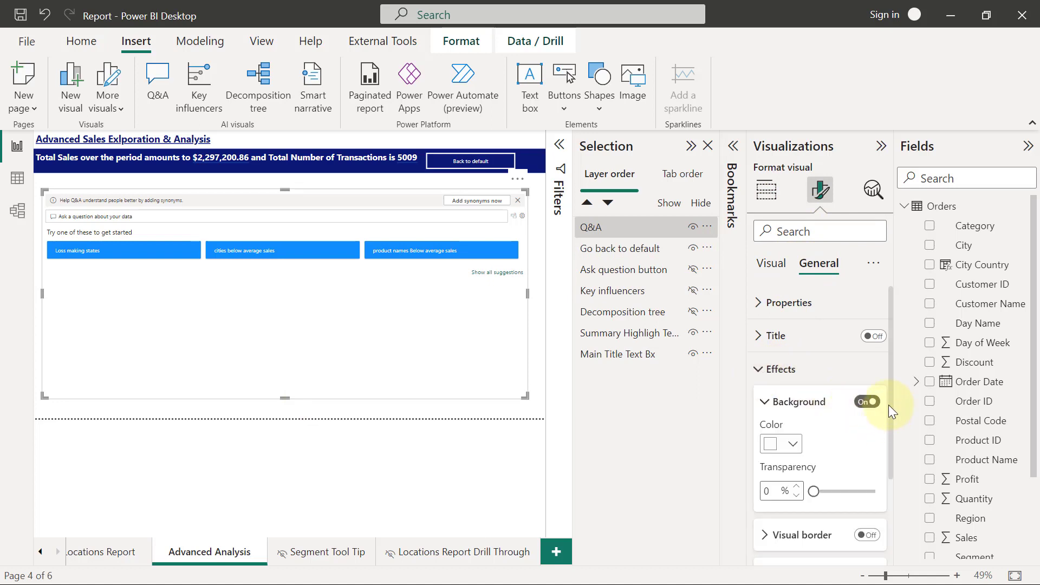
scroll(889, 399, down, 3)
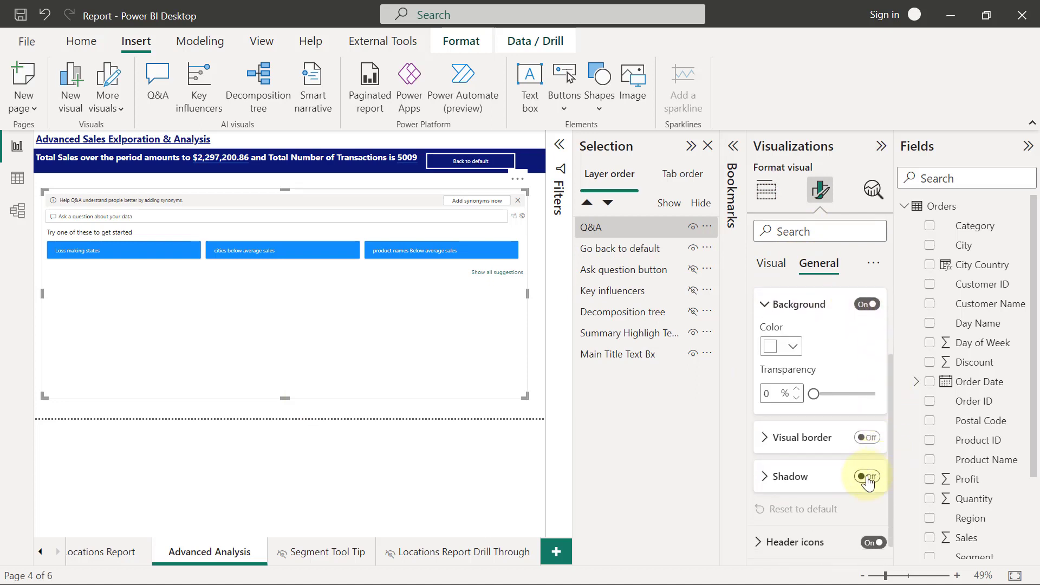
click(867, 477)
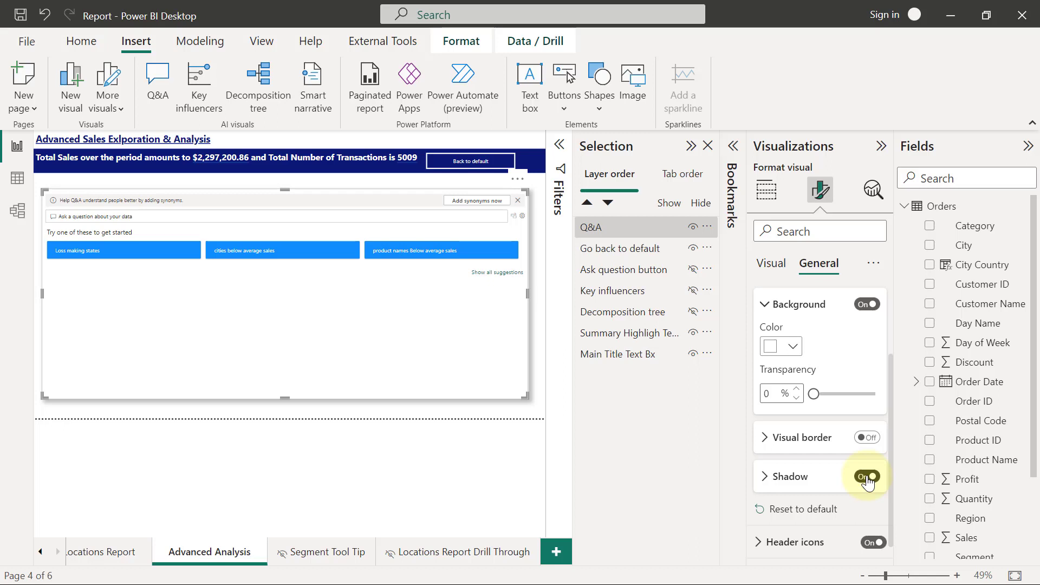
click(538, 290)
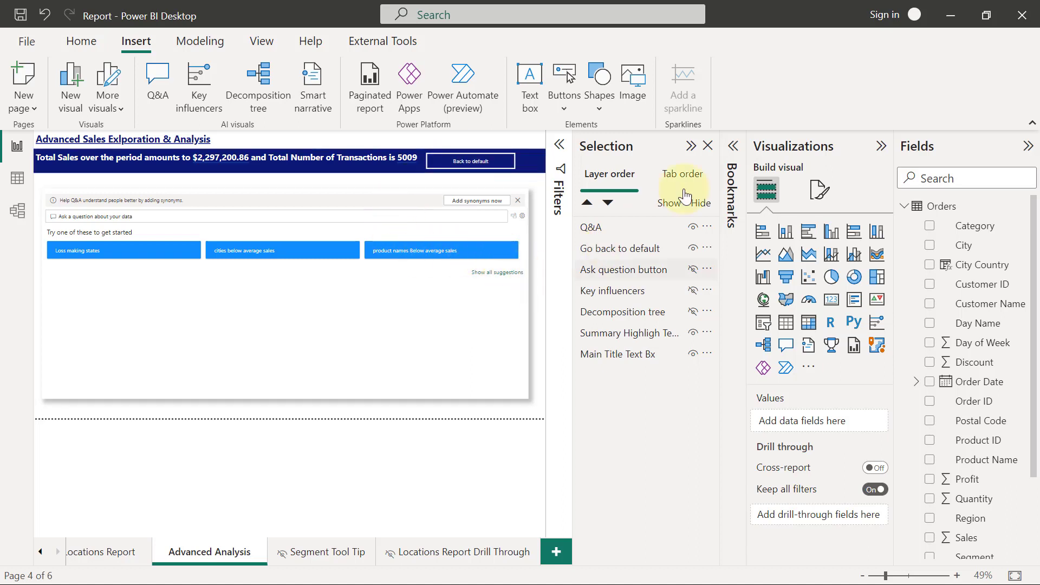
- Add a bookmark of the Q&A layout and rename it 'Q and A View'
click(734, 147)
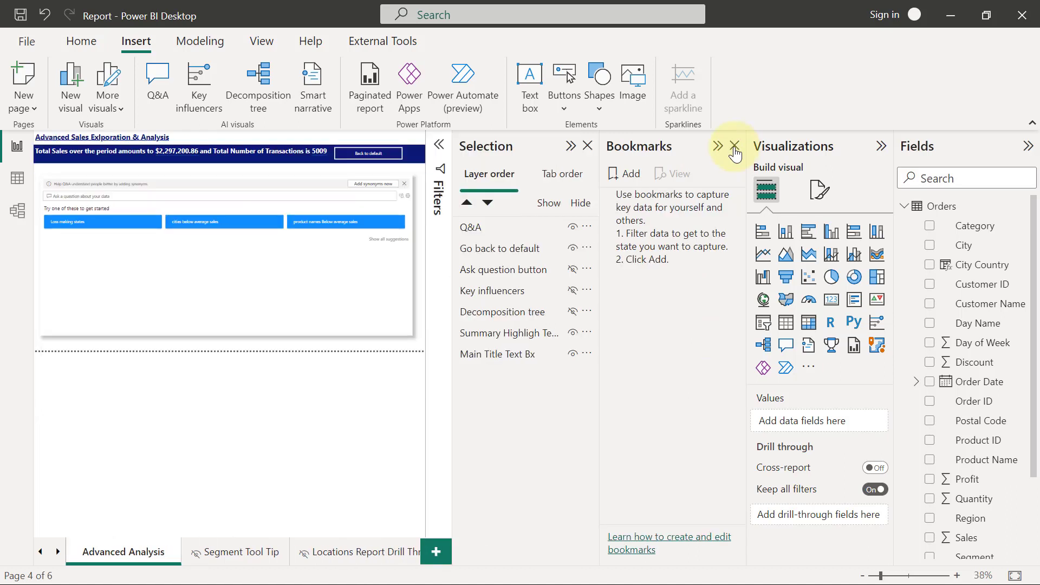
click(629, 176)
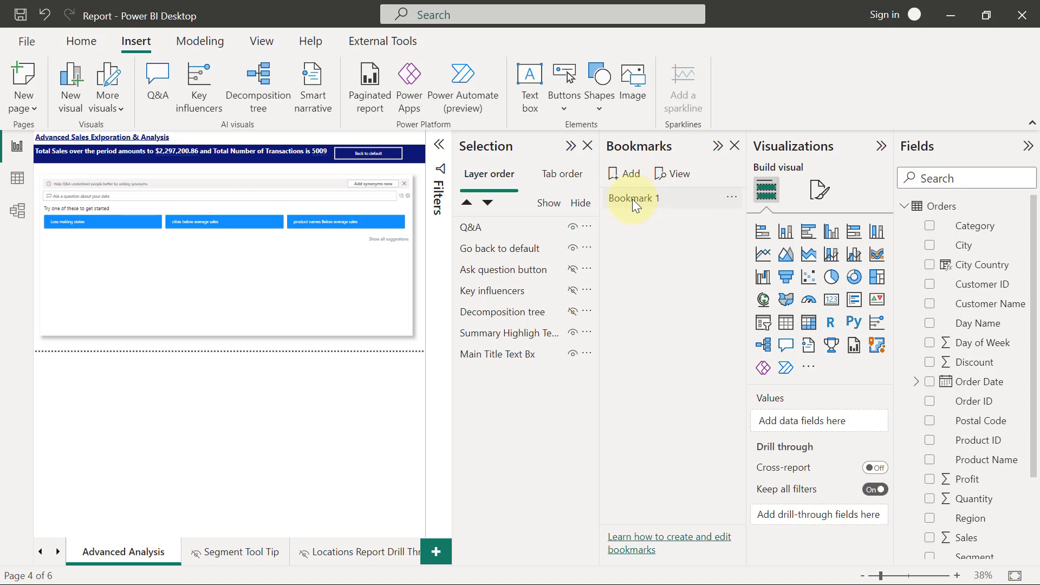
double_click(632, 199)
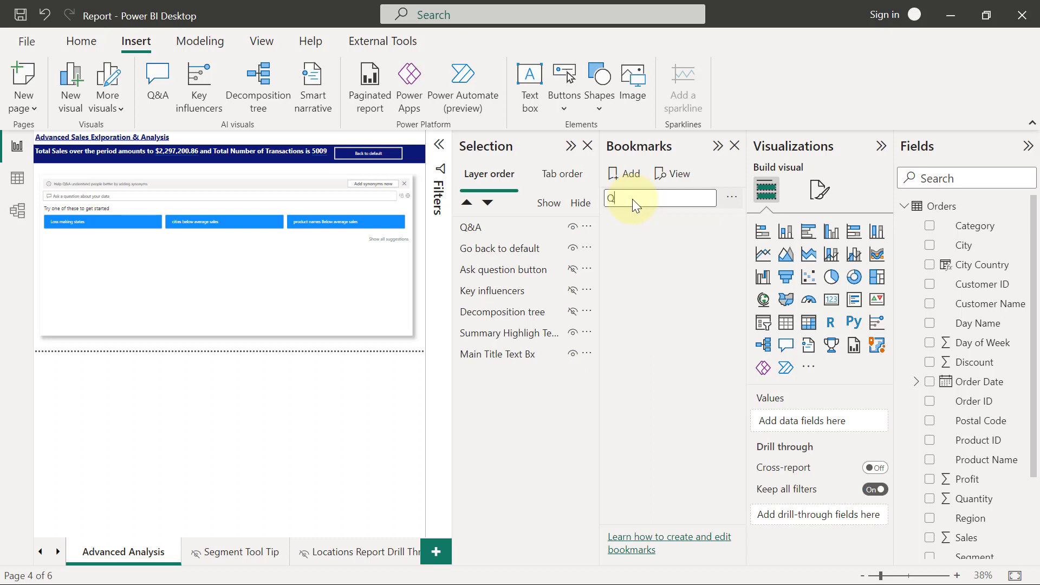
text(Q and A View)
key(Return)
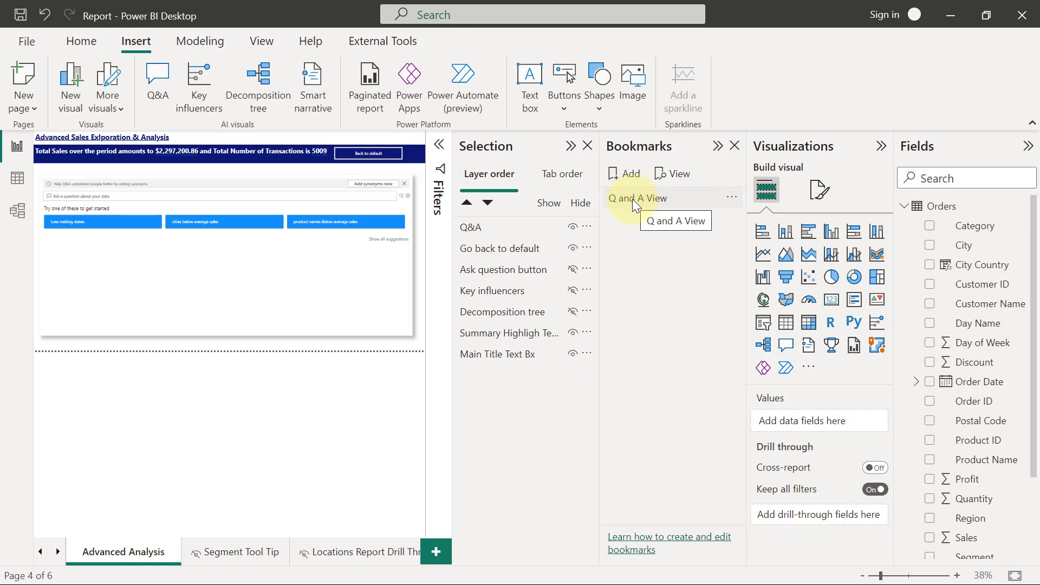
click(571, 146)
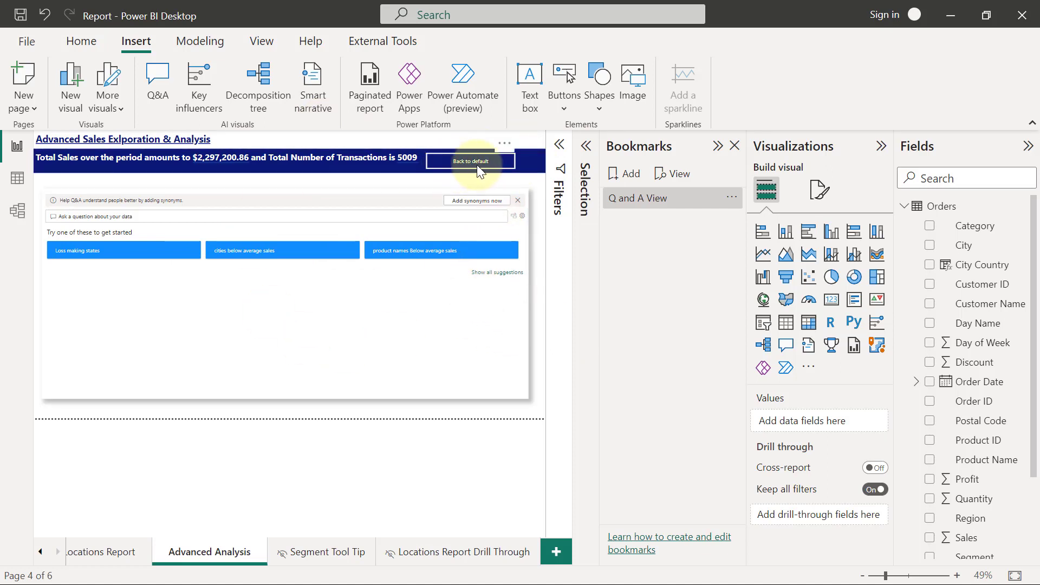
click(586, 146)
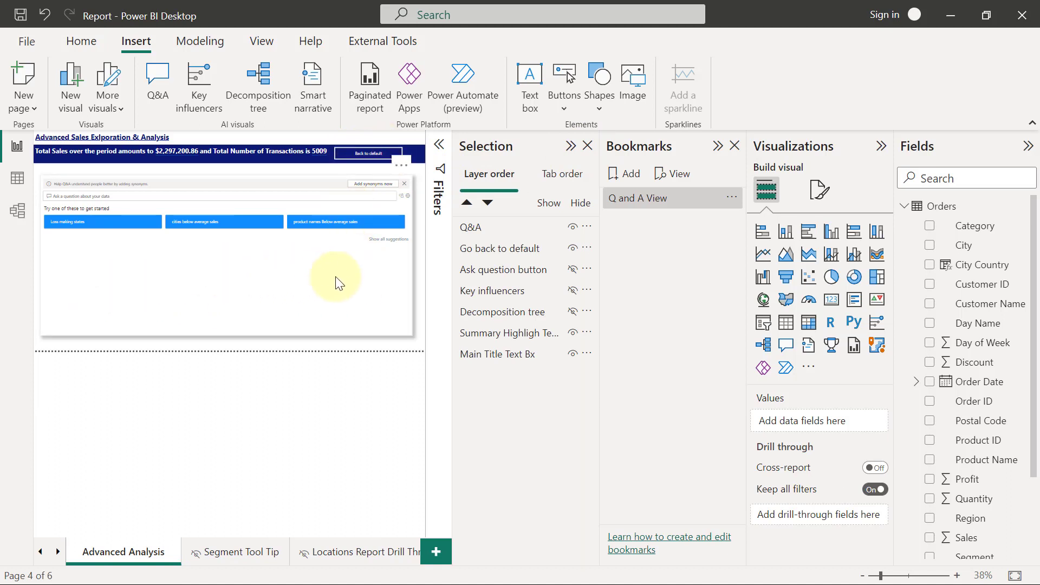
- Hide the Q&A visual and Back to default button; show Ask your own Question, Key influencers and Decomposition tree
click(573, 227)
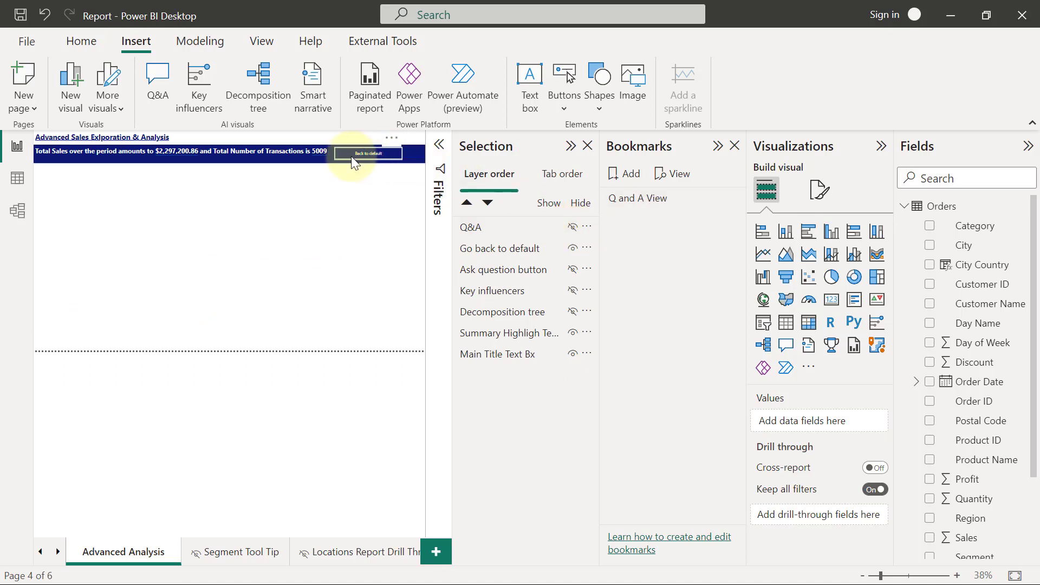
click(571, 252)
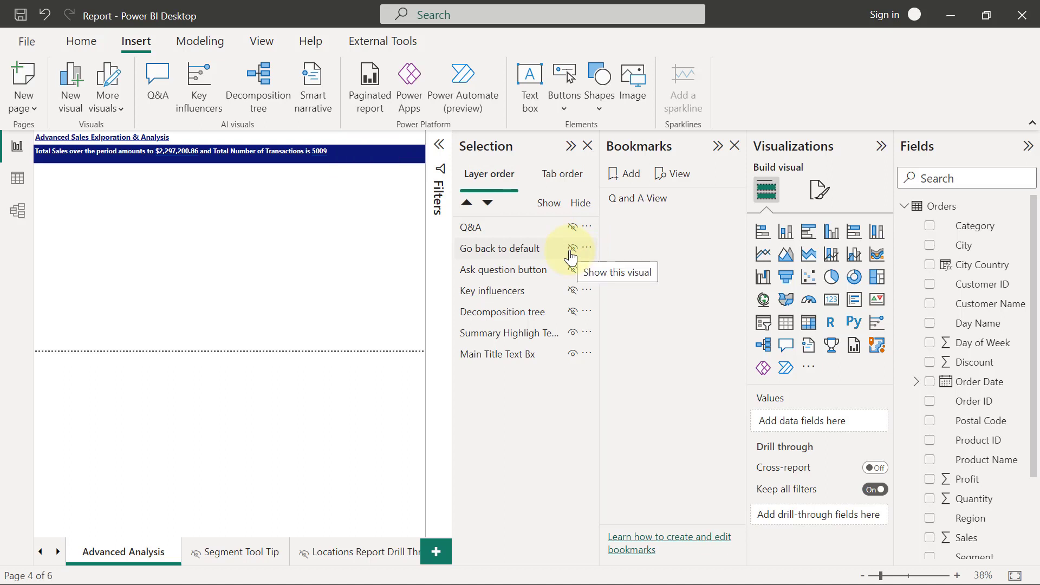
click(573, 271)
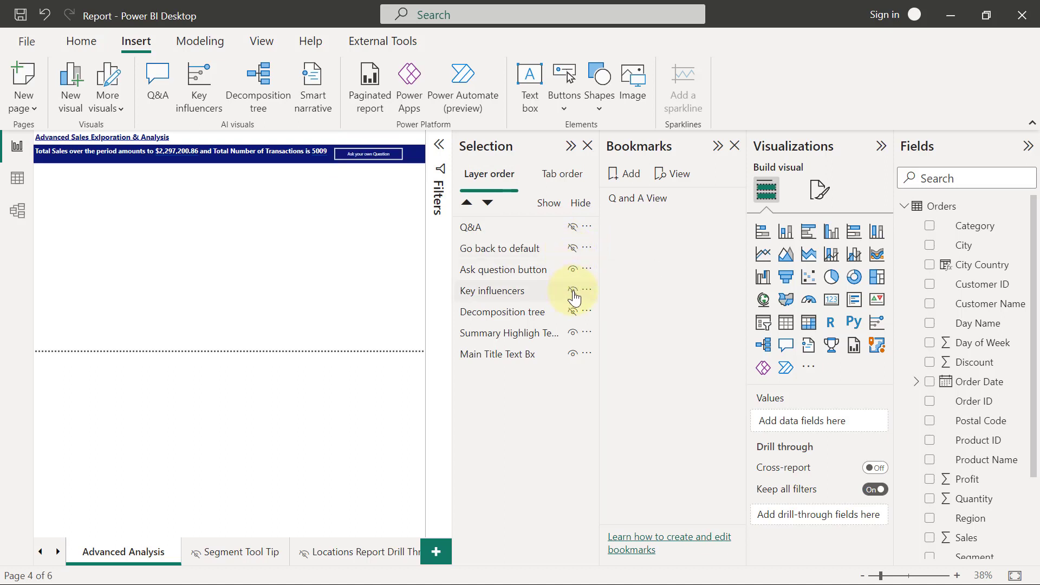
click(573, 291)
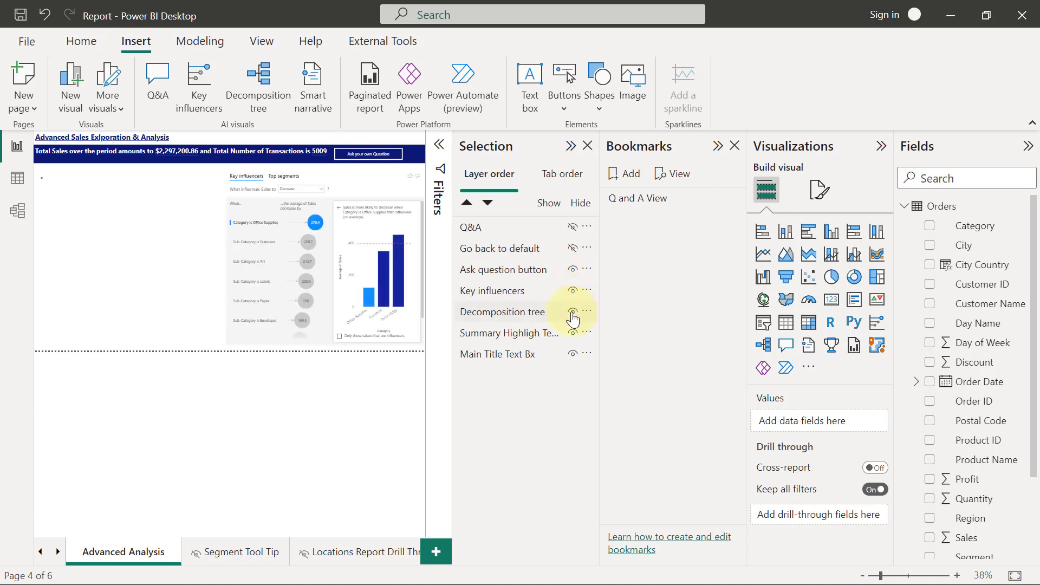
click(573, 317)
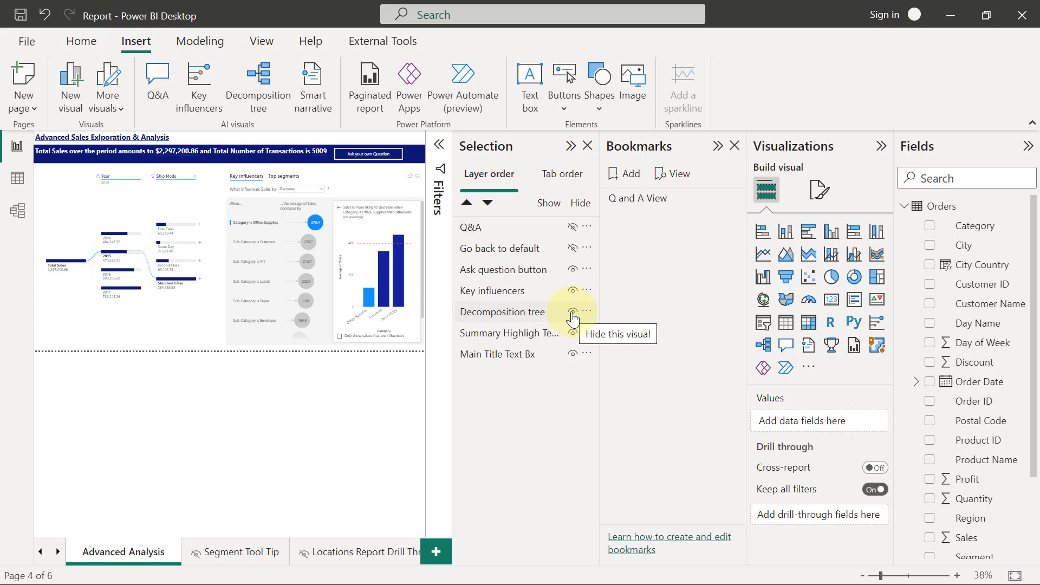
- Add a new bookmark of this layout and name it 'Default View'
click(630, 174)
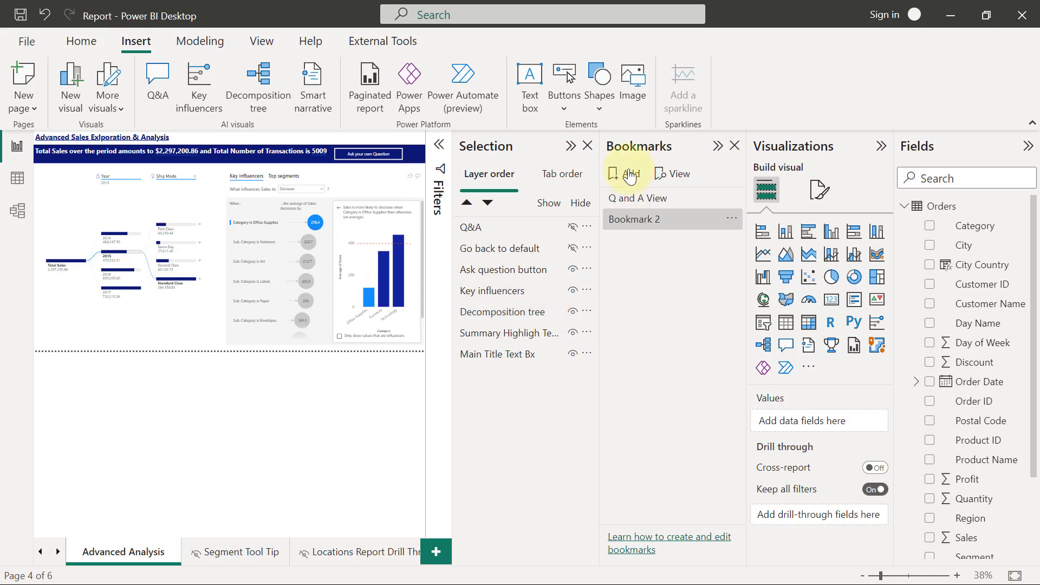
double_click(637, 218)
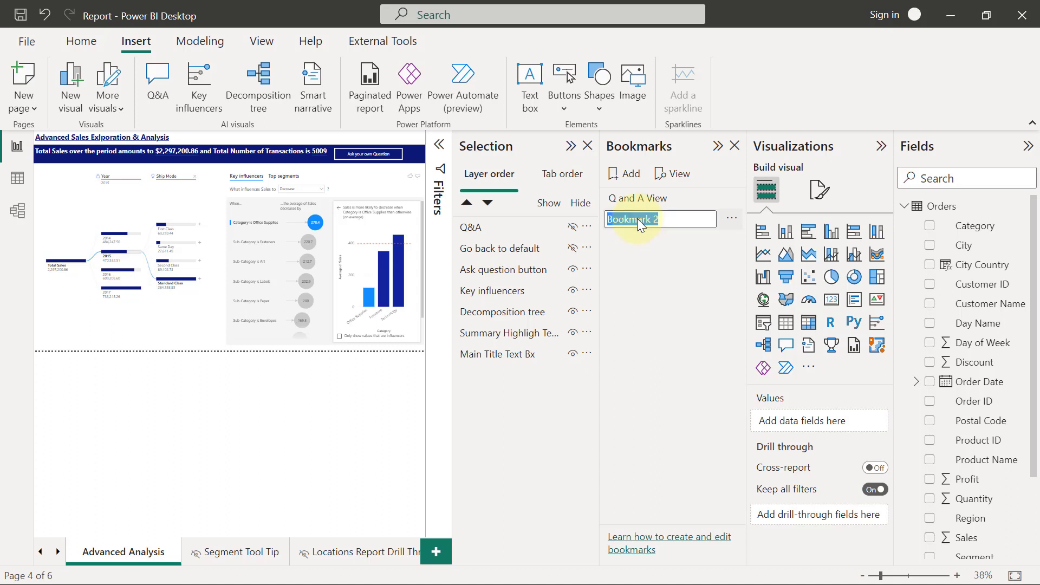
text(Default View)
key(Return)
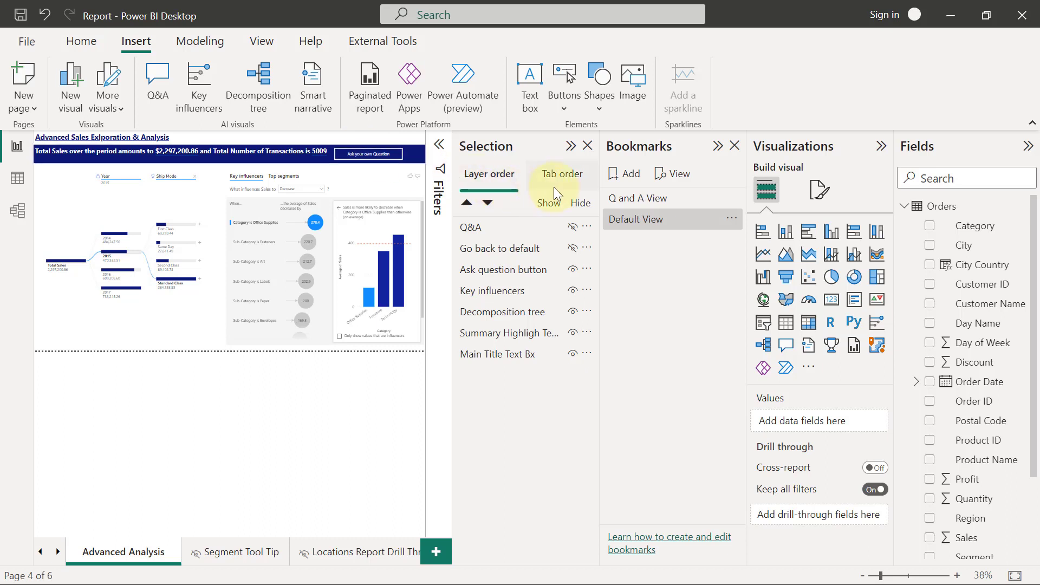
- Test the Q and A View and Default View bookmarks, then close the Selection and Bookmarks panes
click(631, 199)
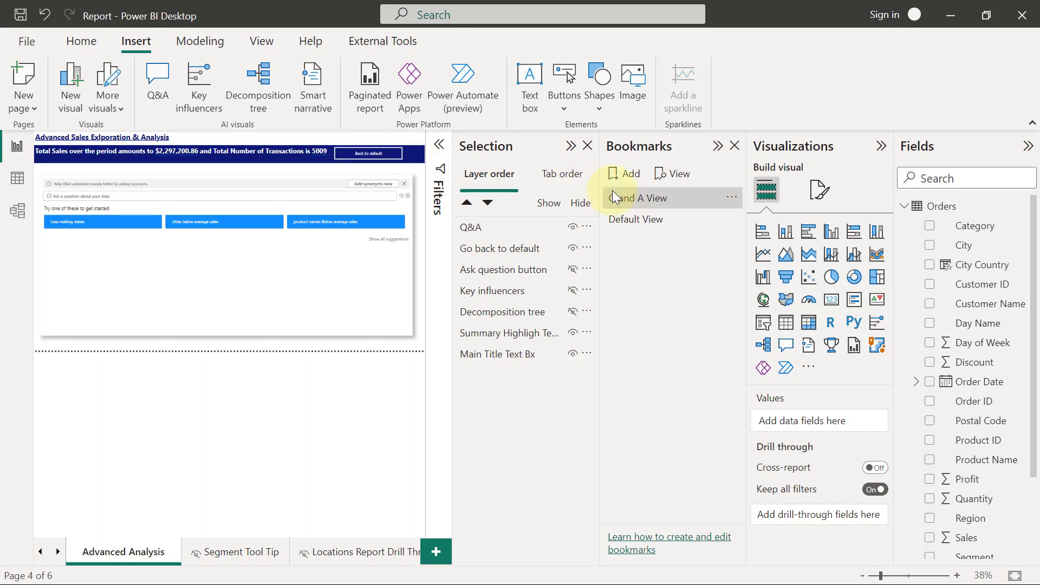
click(642, 219)
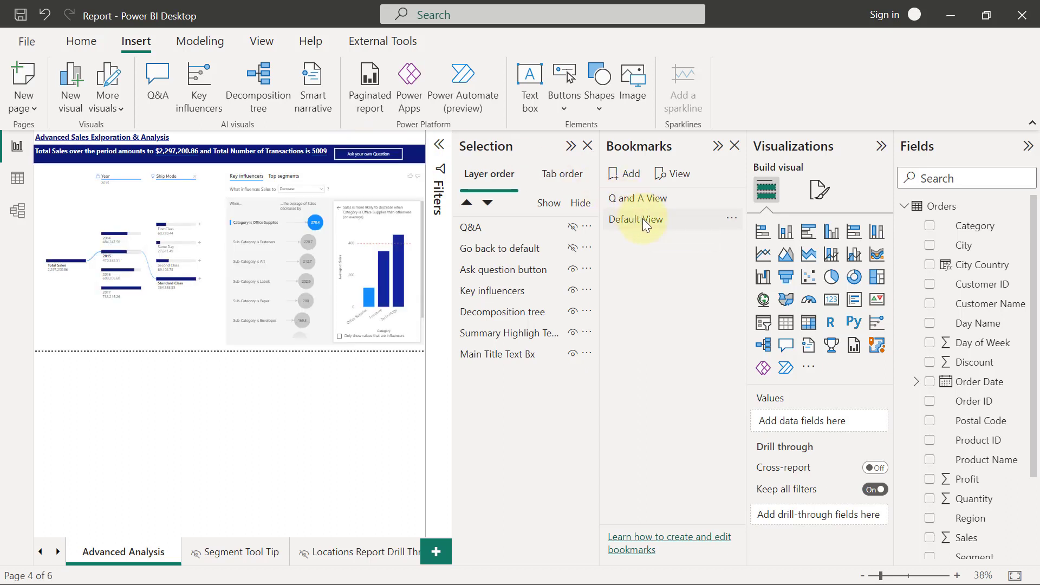
click(588, 146)
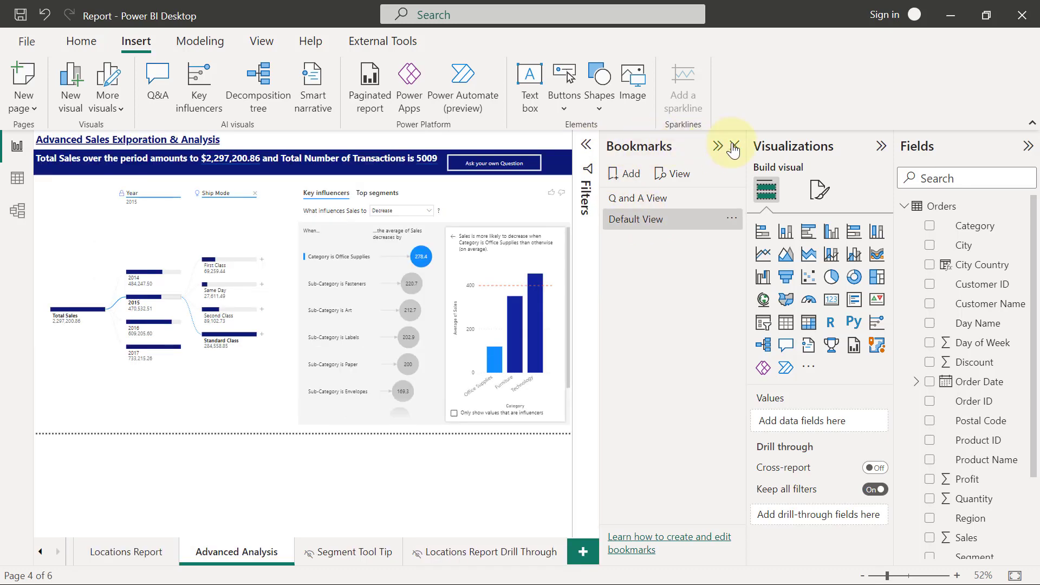
click(734, 146)
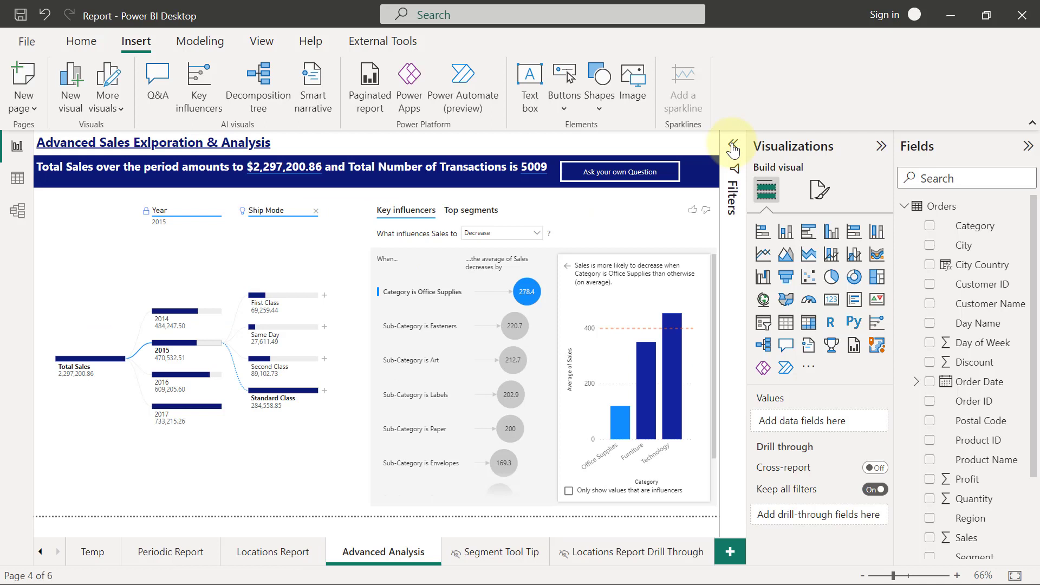
- Turn on a Bookmark action for Ask your own Question targeting 'Q and A View', then test it
click(609, 171)
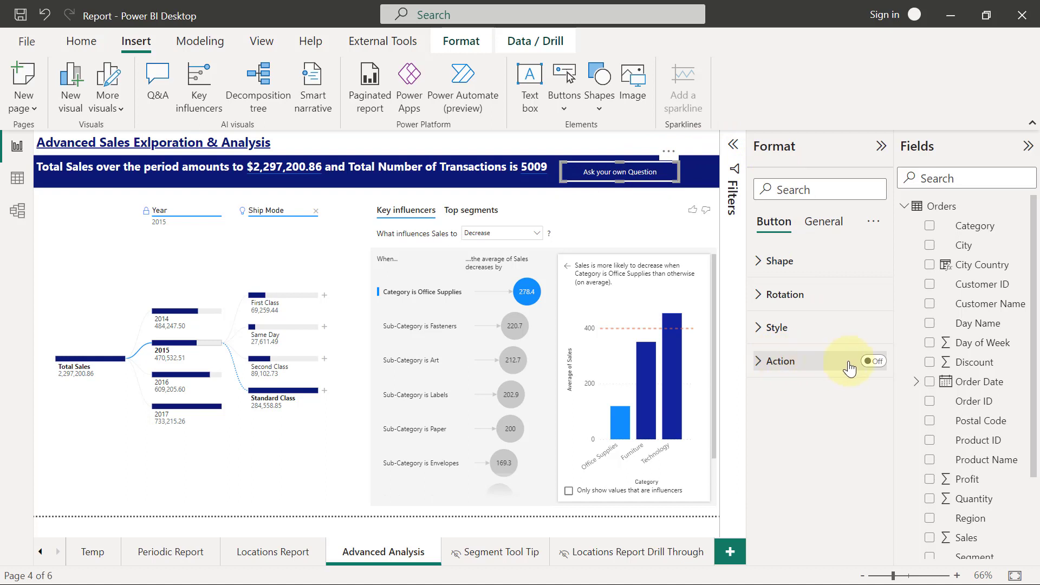
click(871, 363)
click(761, 367)
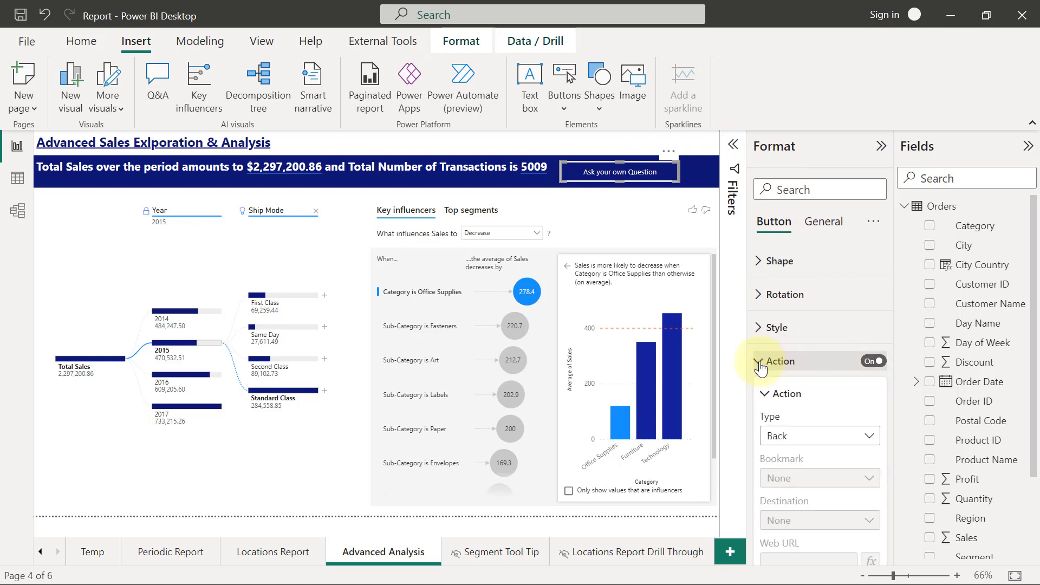
click(863, 440)
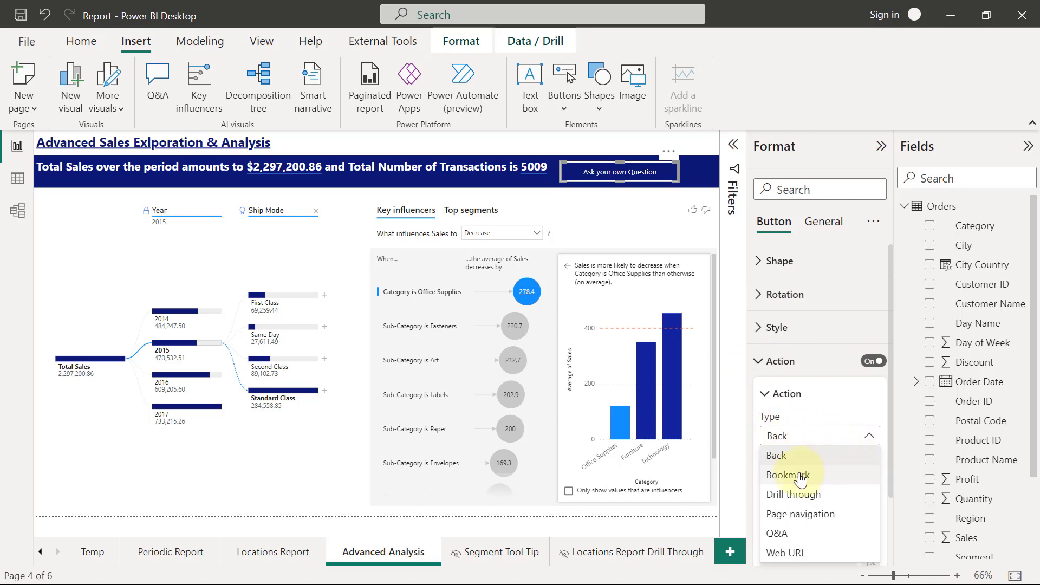
click(800, 479)
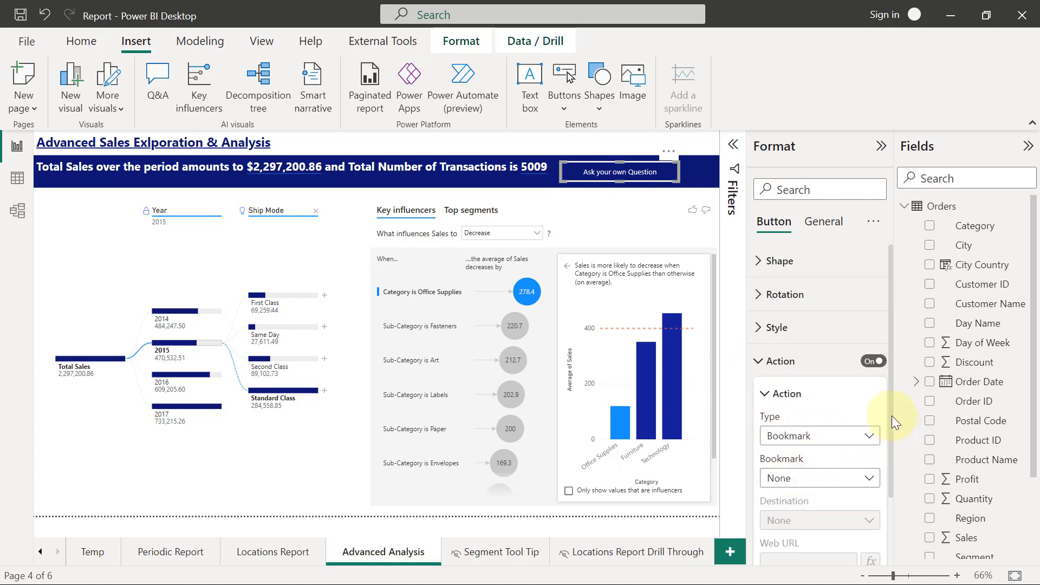
drag(890, 412, 885, 468)
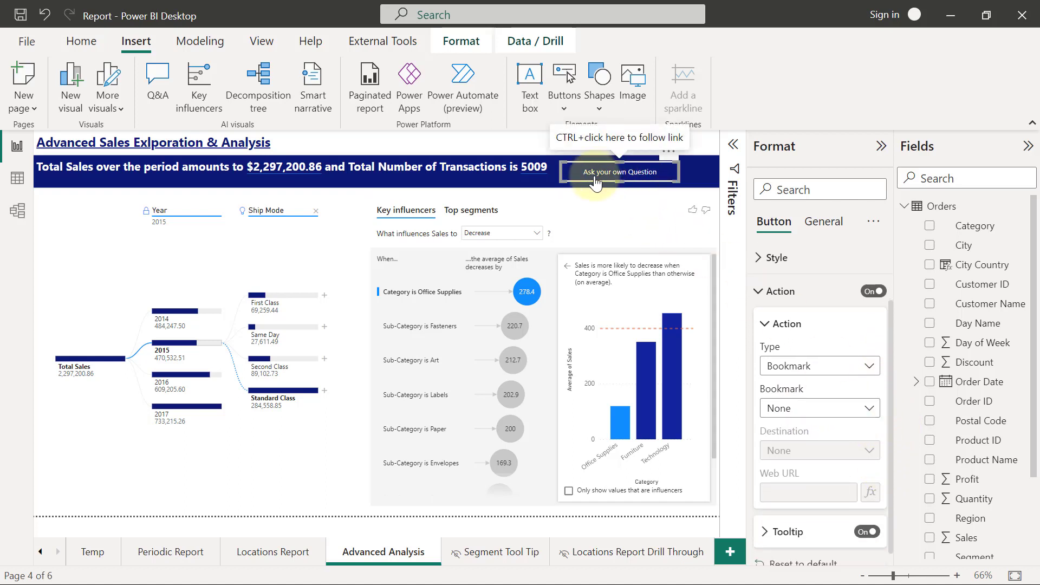
click(864, 414)
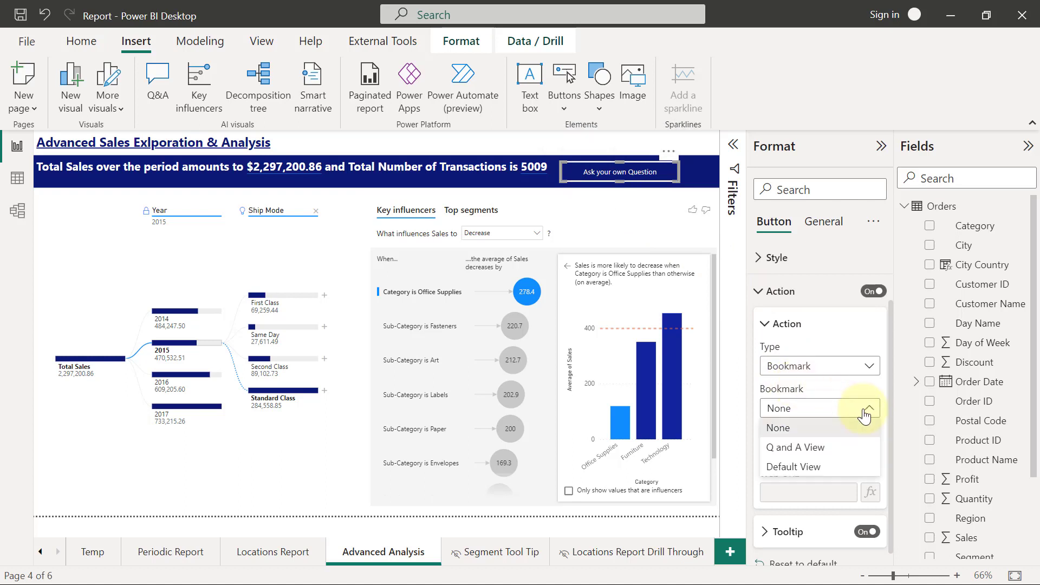
click(790, 450)
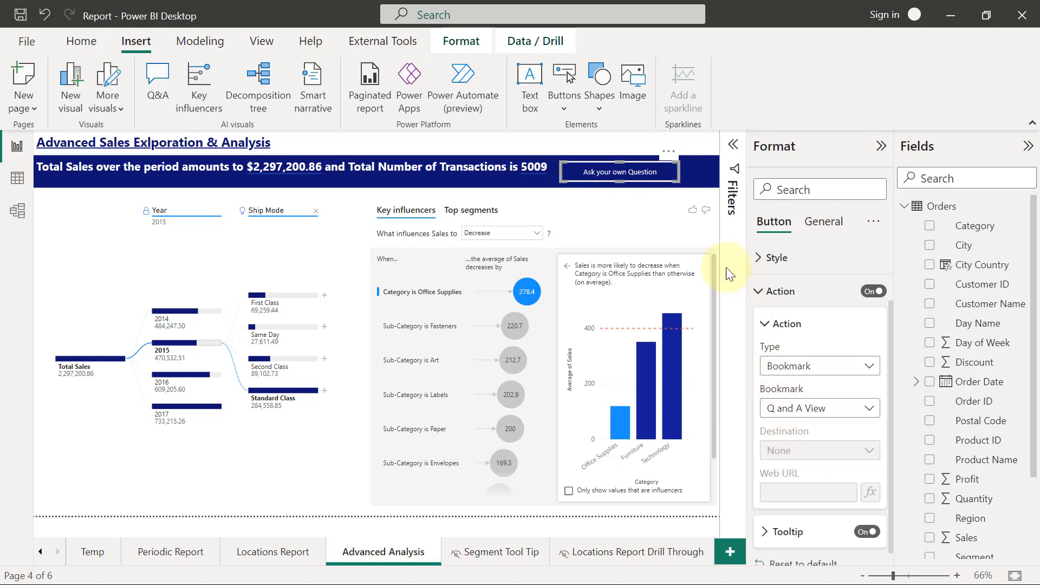
ctrl+click(602, 179)
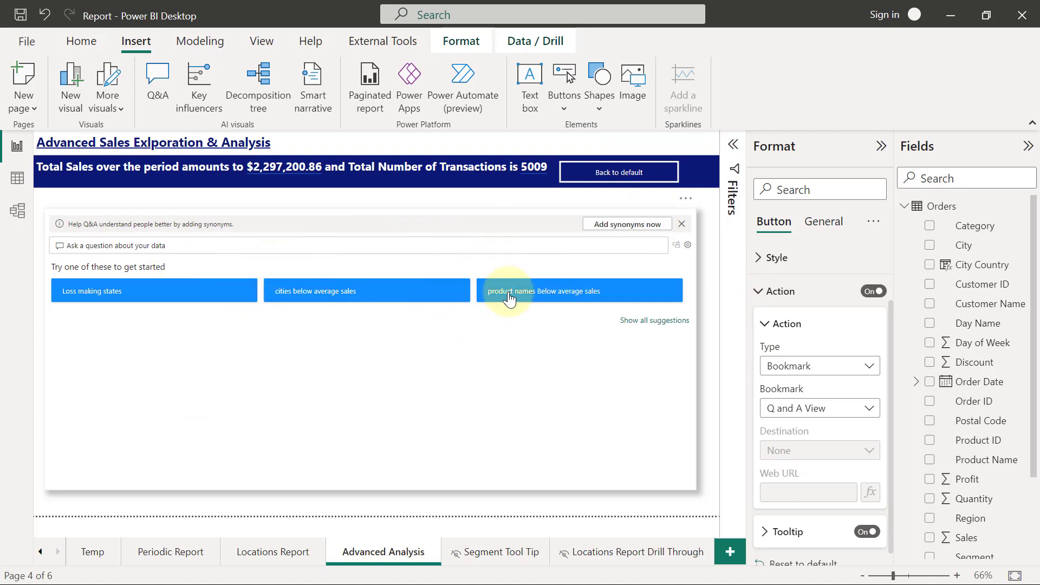
- Turn on a Bookmark action for Back to default targeting 'Default View', then test it
click(622, 170)
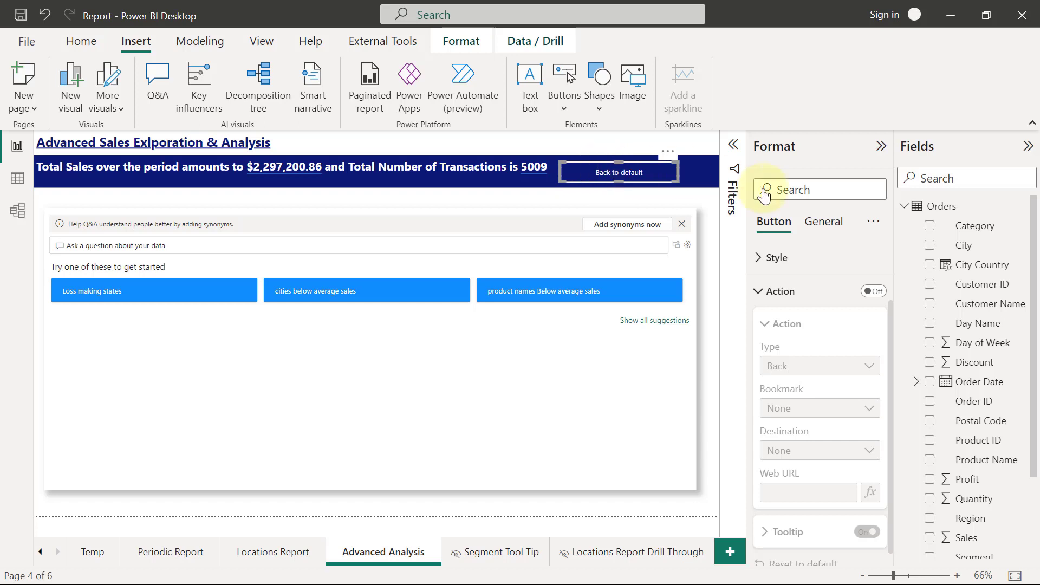
click(873, 292)
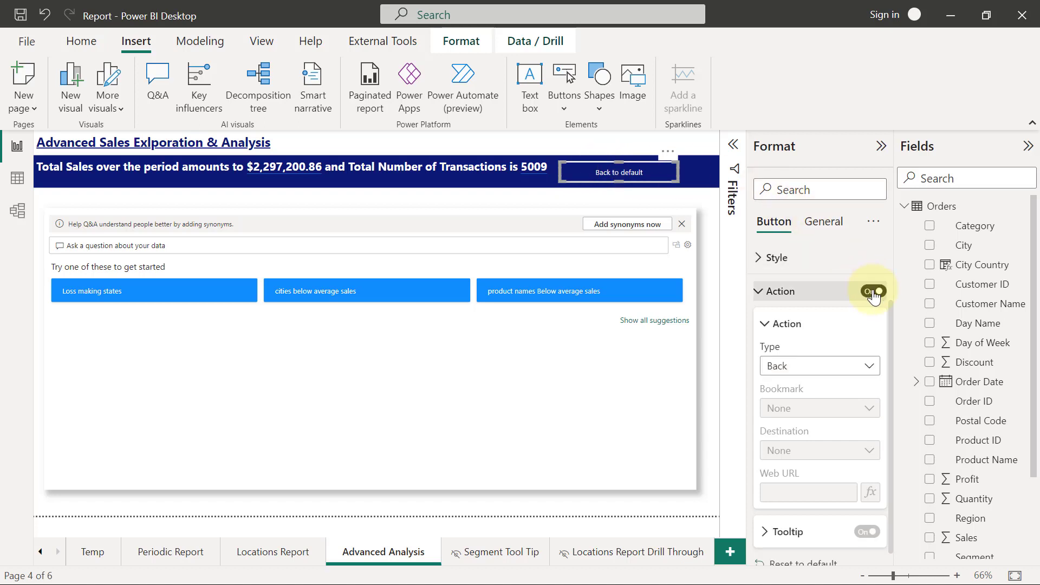
click(863, 367)
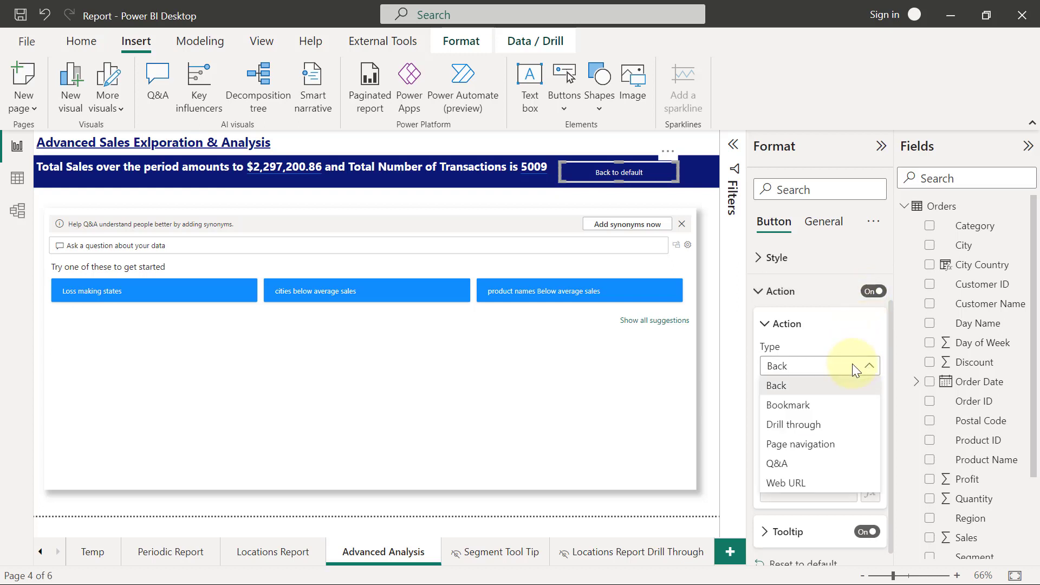
click(806, 411)
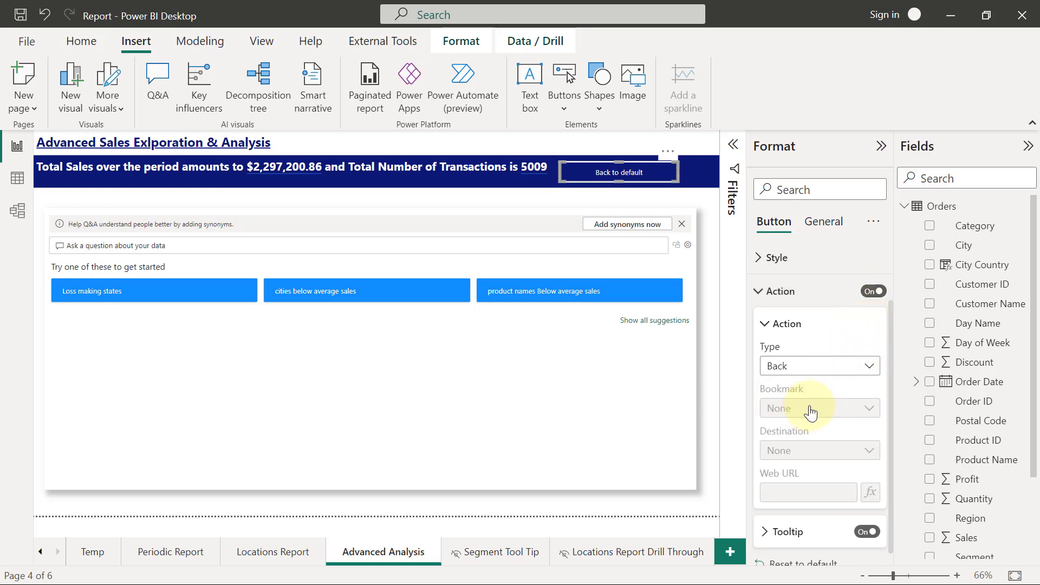
click(866, 412)
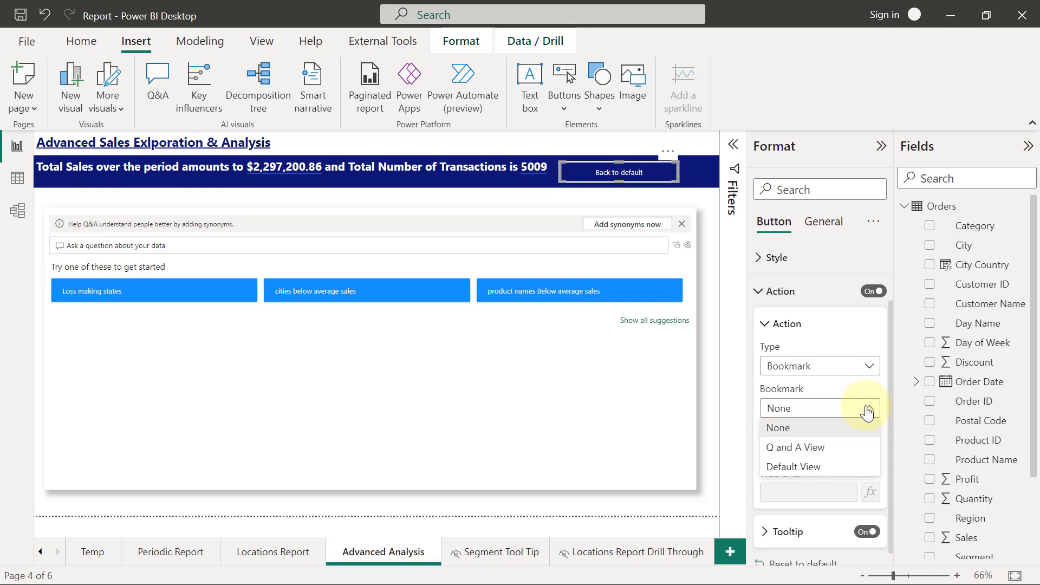
click(790, 469)
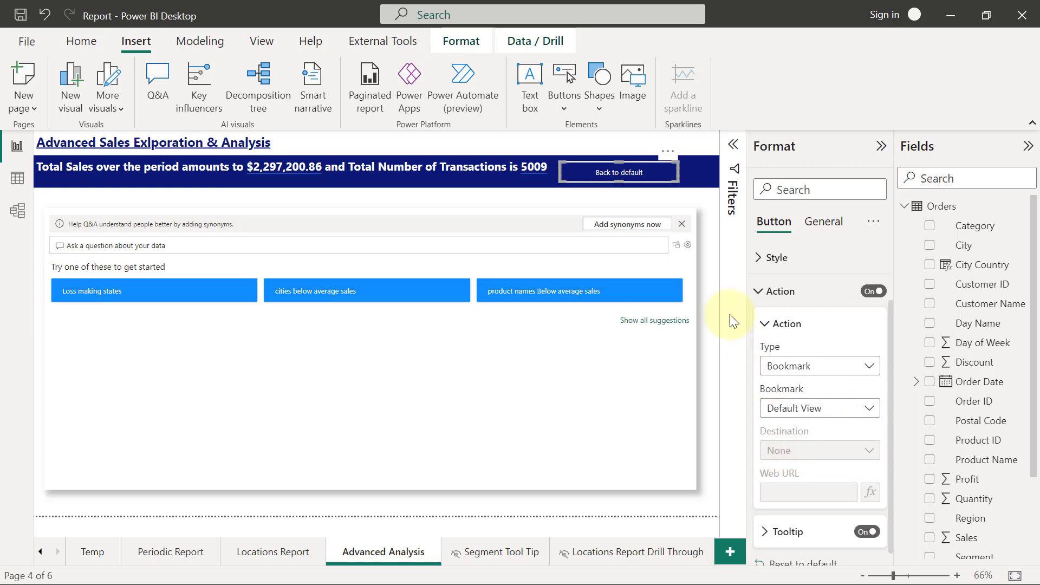
ctrl+click(601, 176)
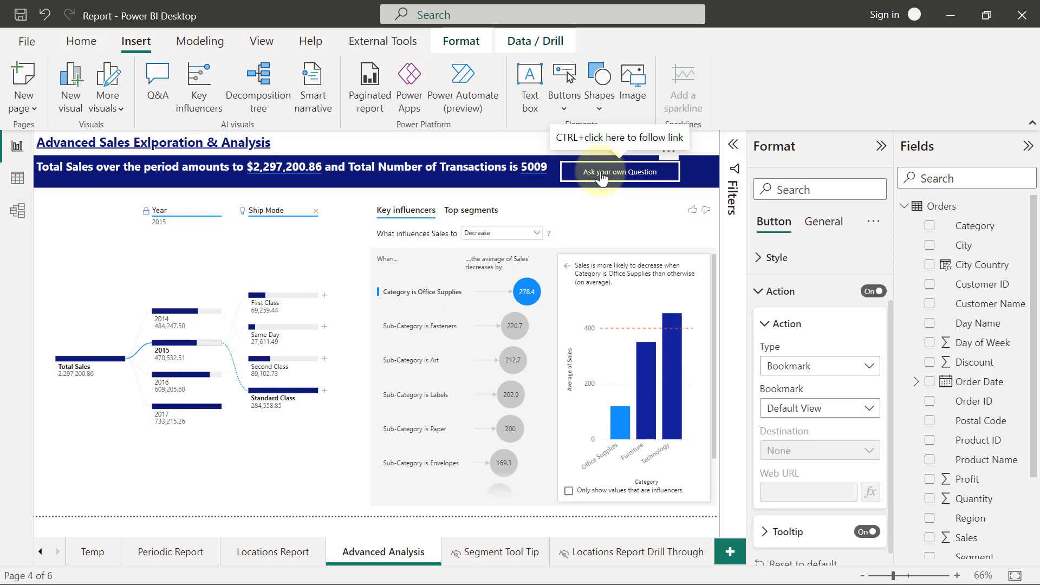
- Toggle between the Q&A and default layouts with the two buttons, ending on Q&A View
ctrl+click(602, 176)
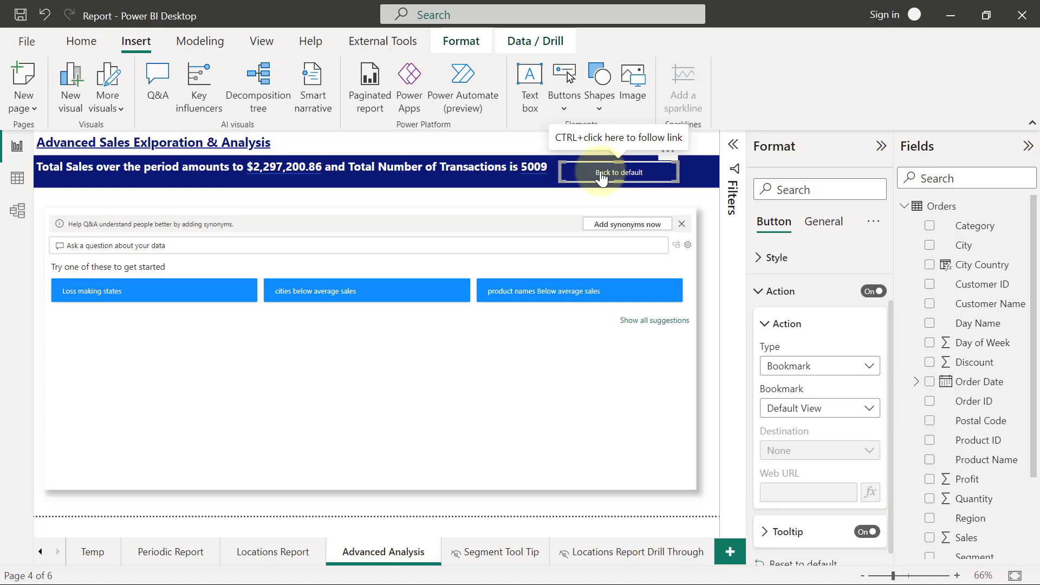
ctrl+click(601, 177)
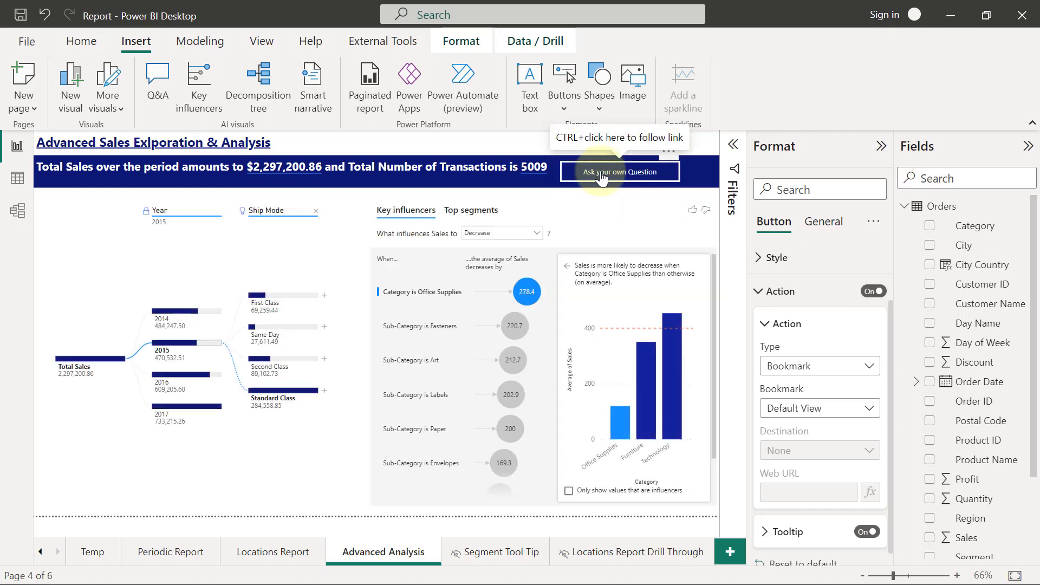
ctrl+click(601, 177)
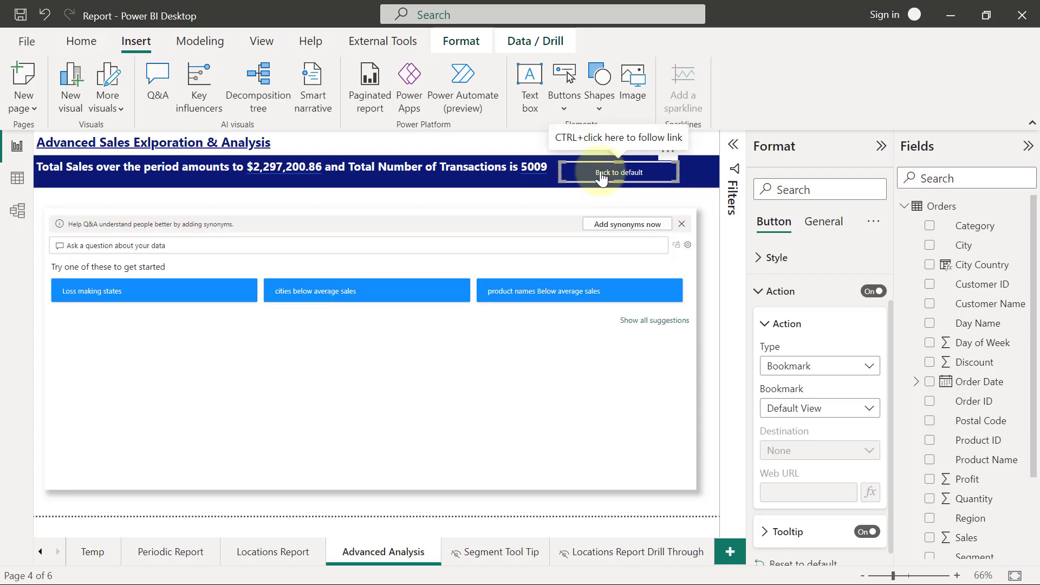